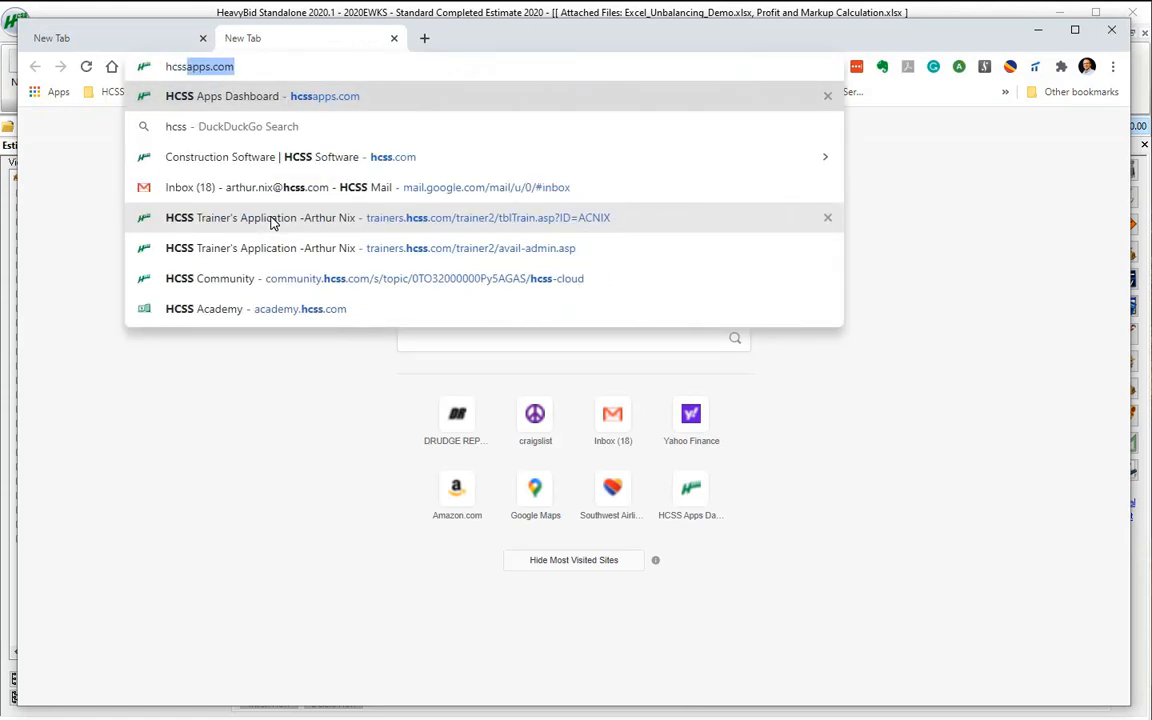
# Open hcssapps.com in the browser and log in to the HCSS account
pyautogui.click(216, 68)
pyautogui.press('Return')
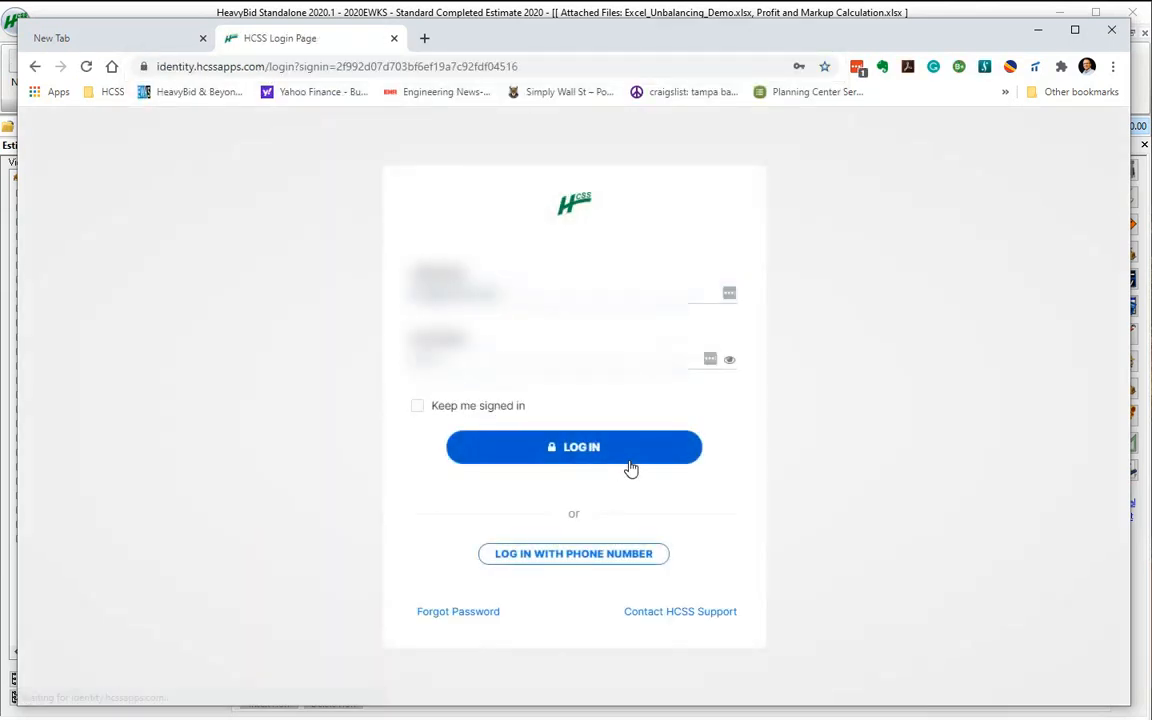
pyautogui.click(573, 446)
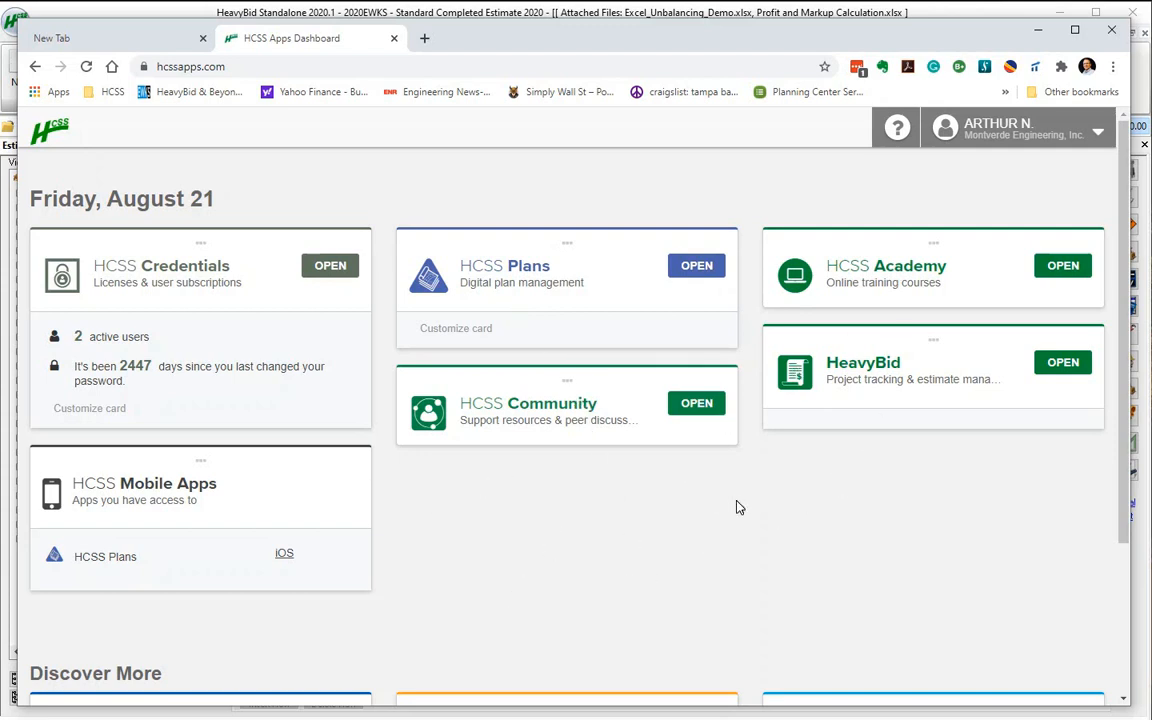
# Sign in to HCSS Community through HCSS Identity and view the HeavyBid installs and updates under My Software
pyautogui.click(697, 407)
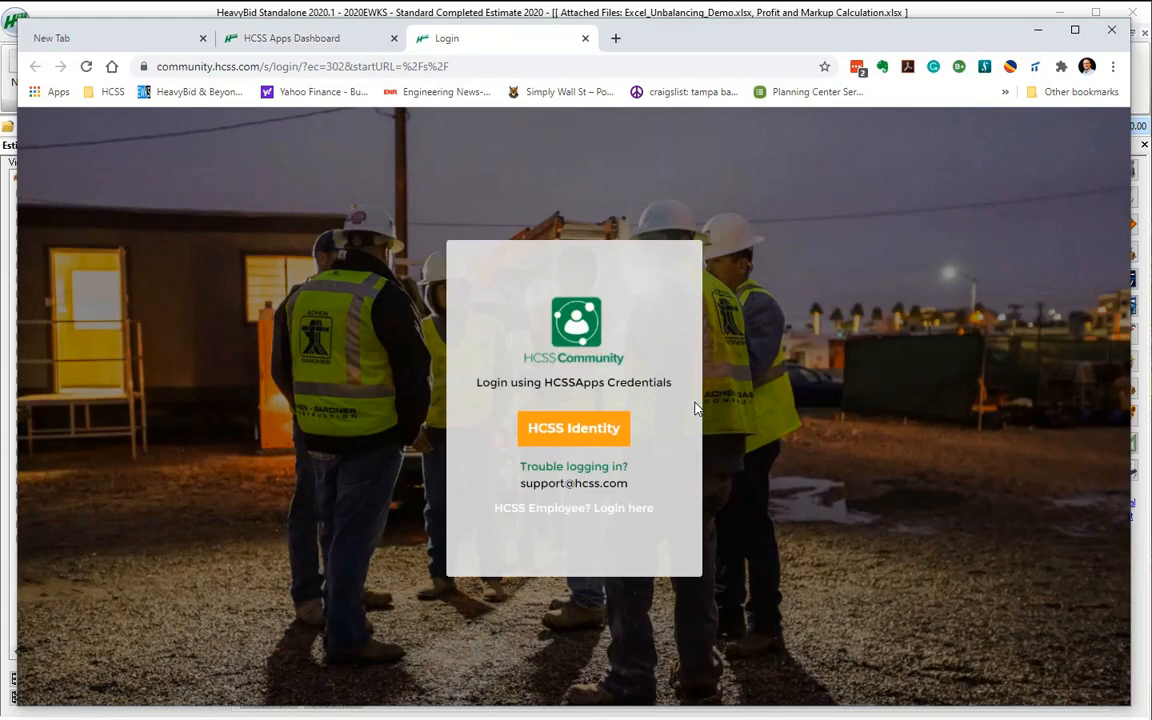
pyautogui.click(567, 437)
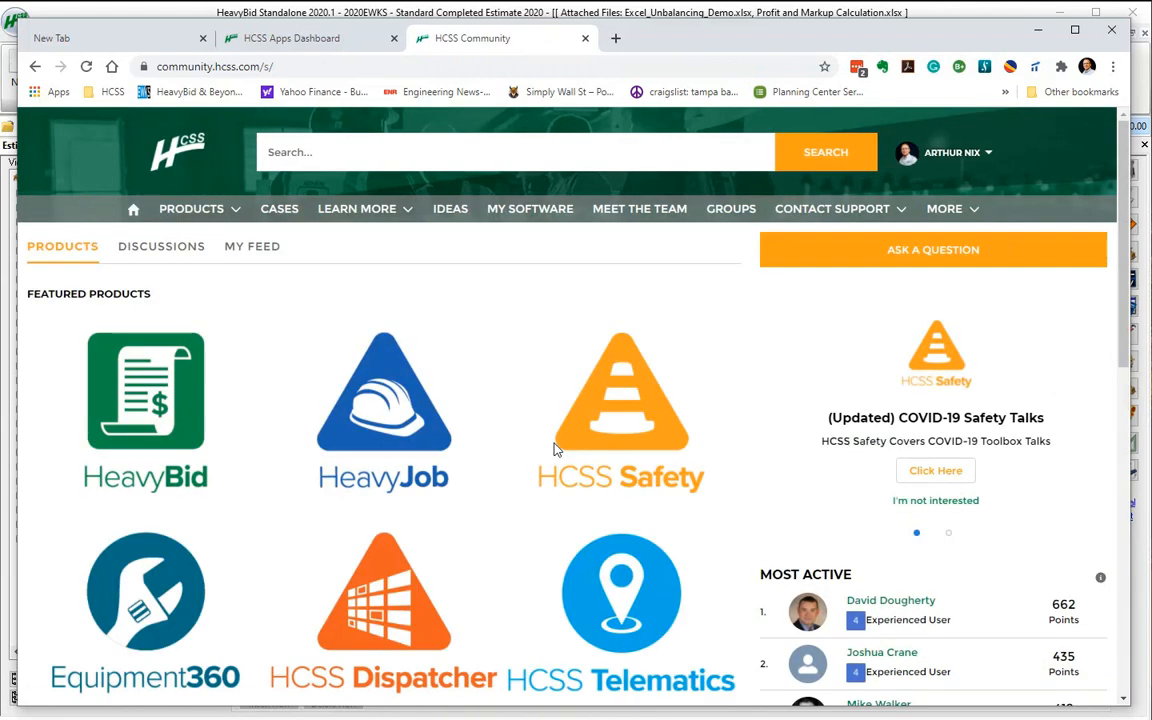
pyautogui.click(540, 210)
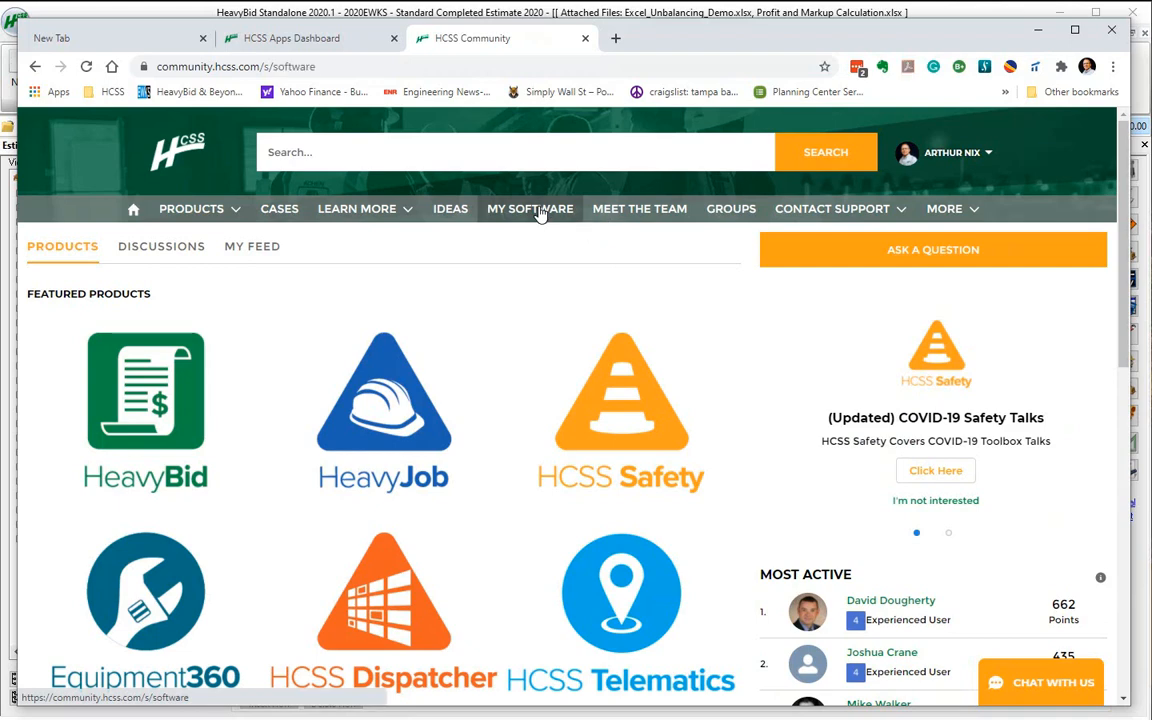
pyautogui.scroll(-3, 578, 404)
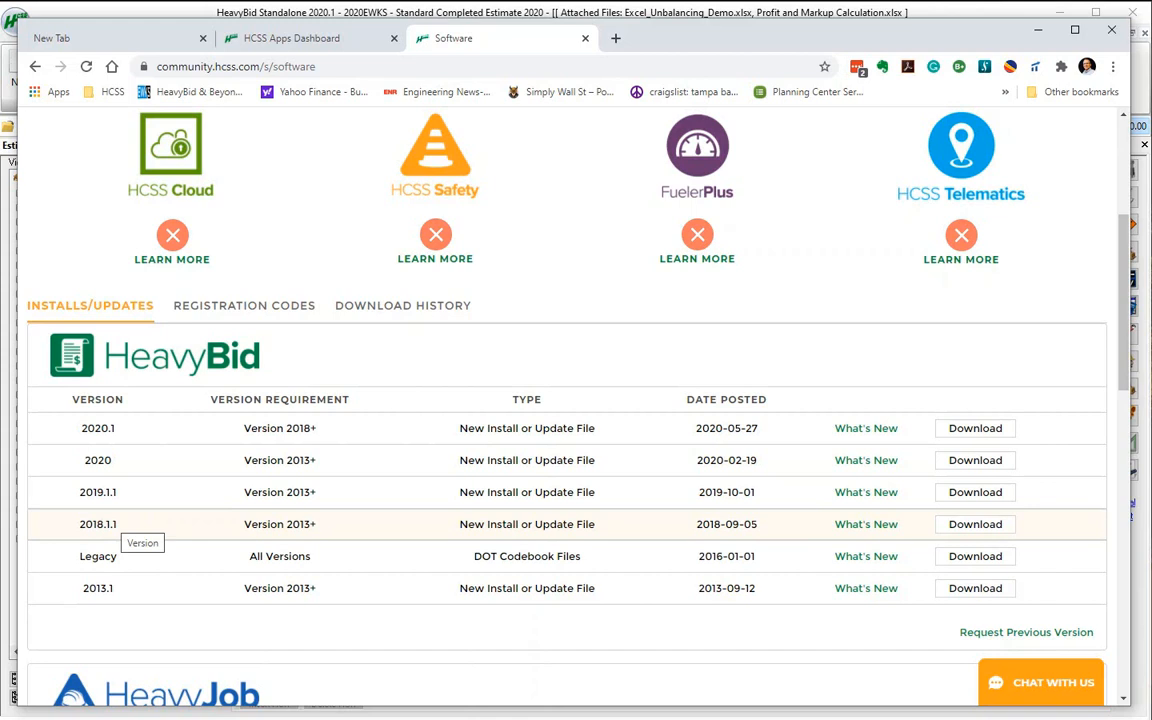
# Return to HeavyBid and open the Back Up By Action settings of Automated Backup in the System Preferences
pyautogui.click(1040, 36)
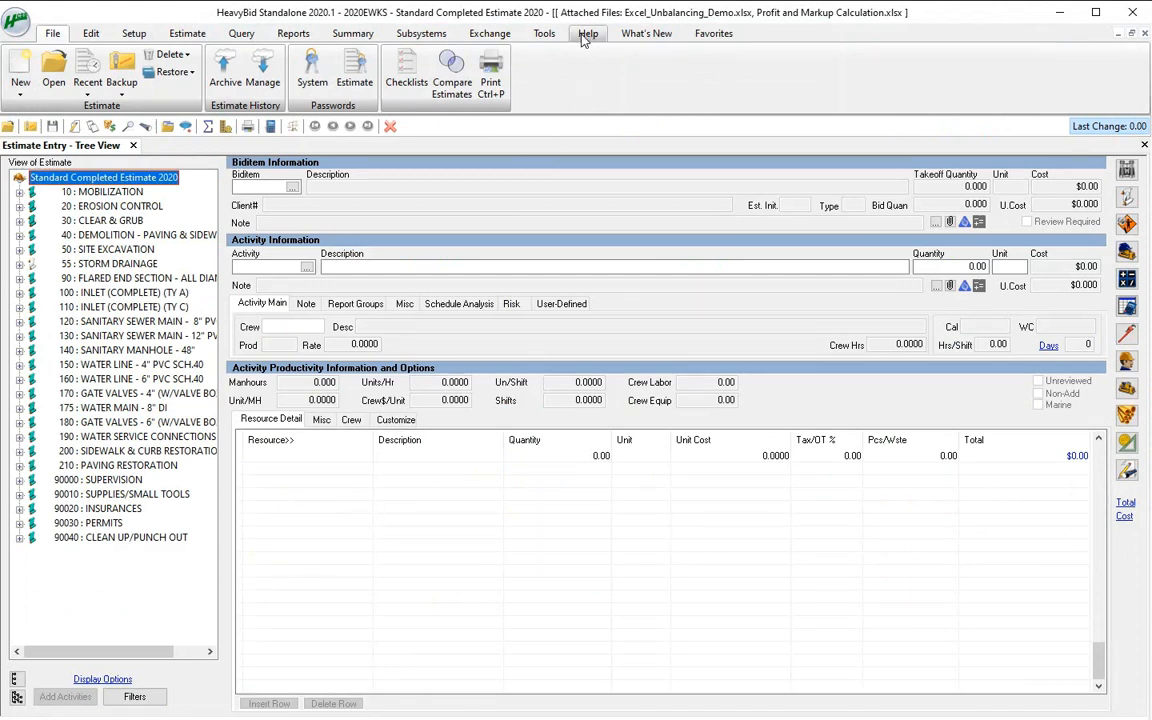
pyautogui.click(546, 35)
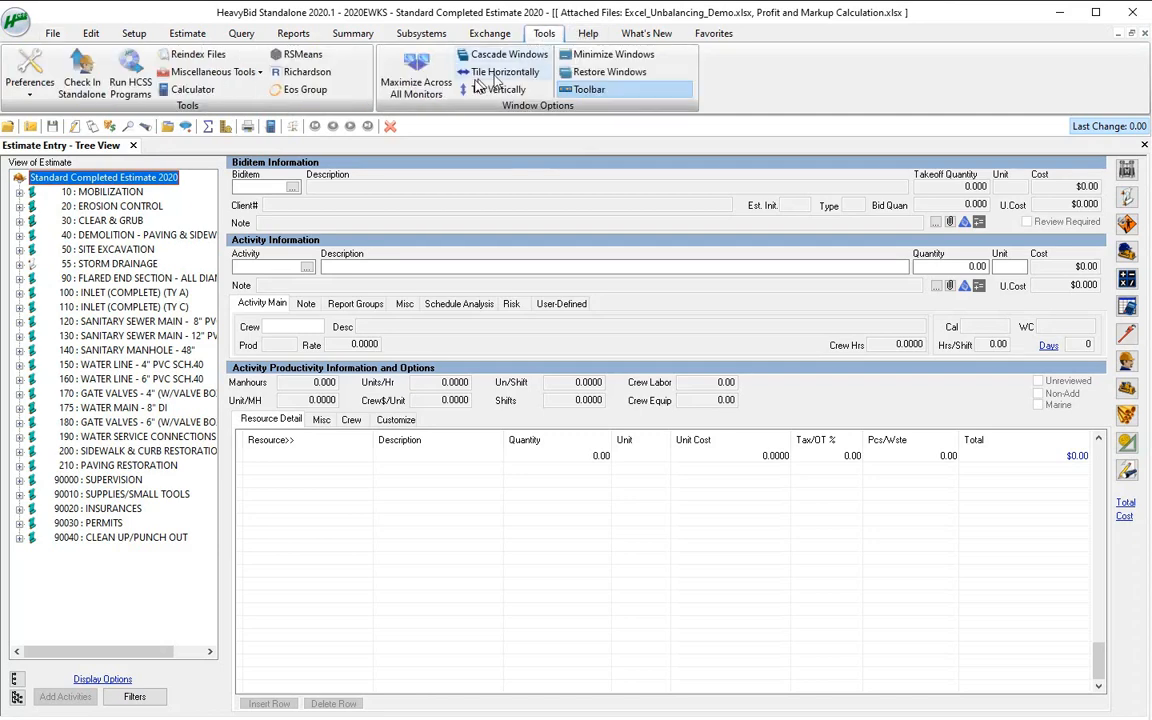
pyautogui.click(35, 87)
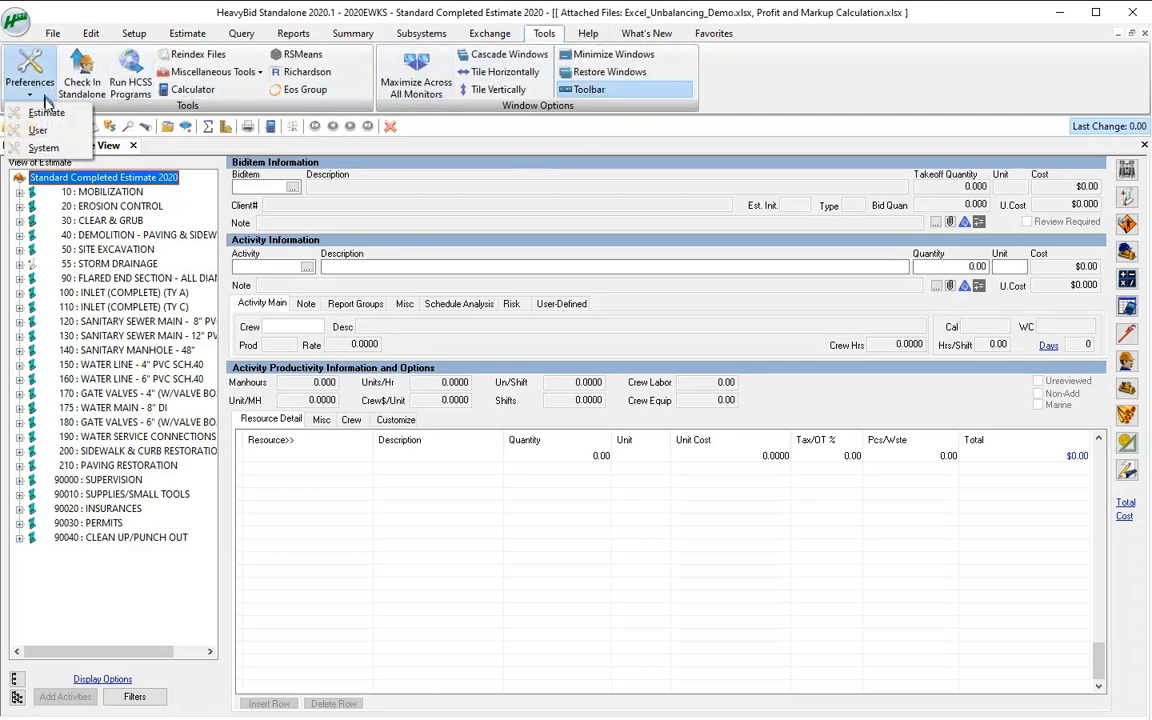
pyautogui.click(42, 148)
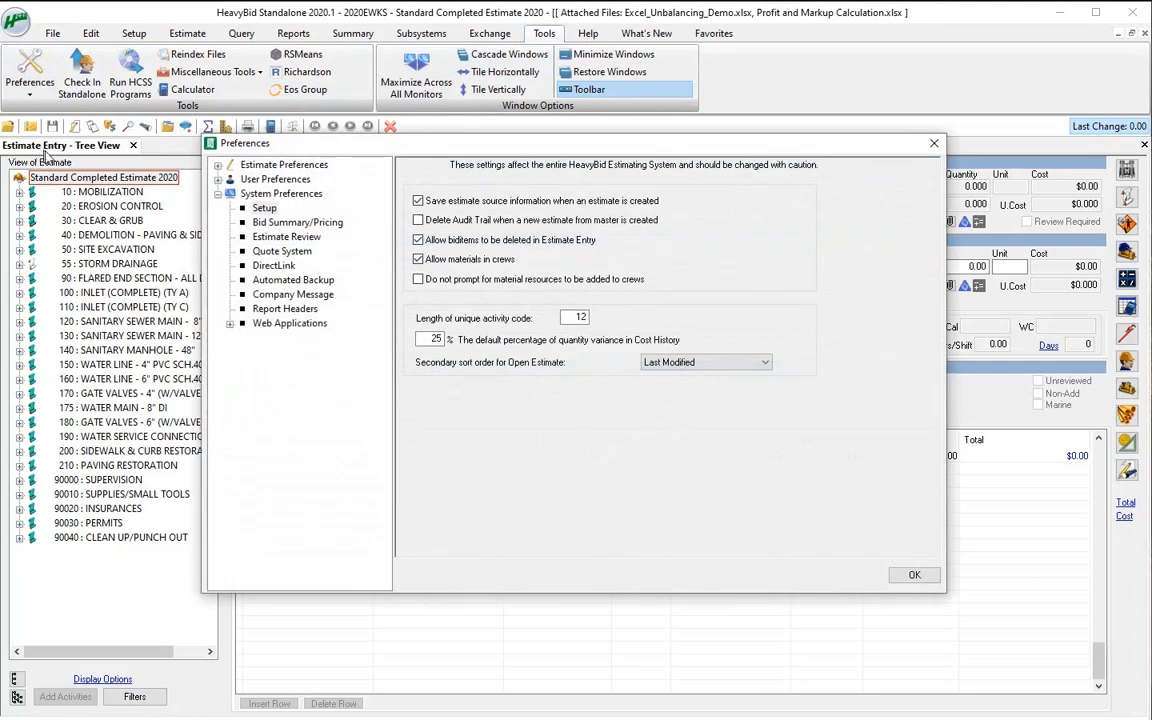
pyautogui.click(303, 284)
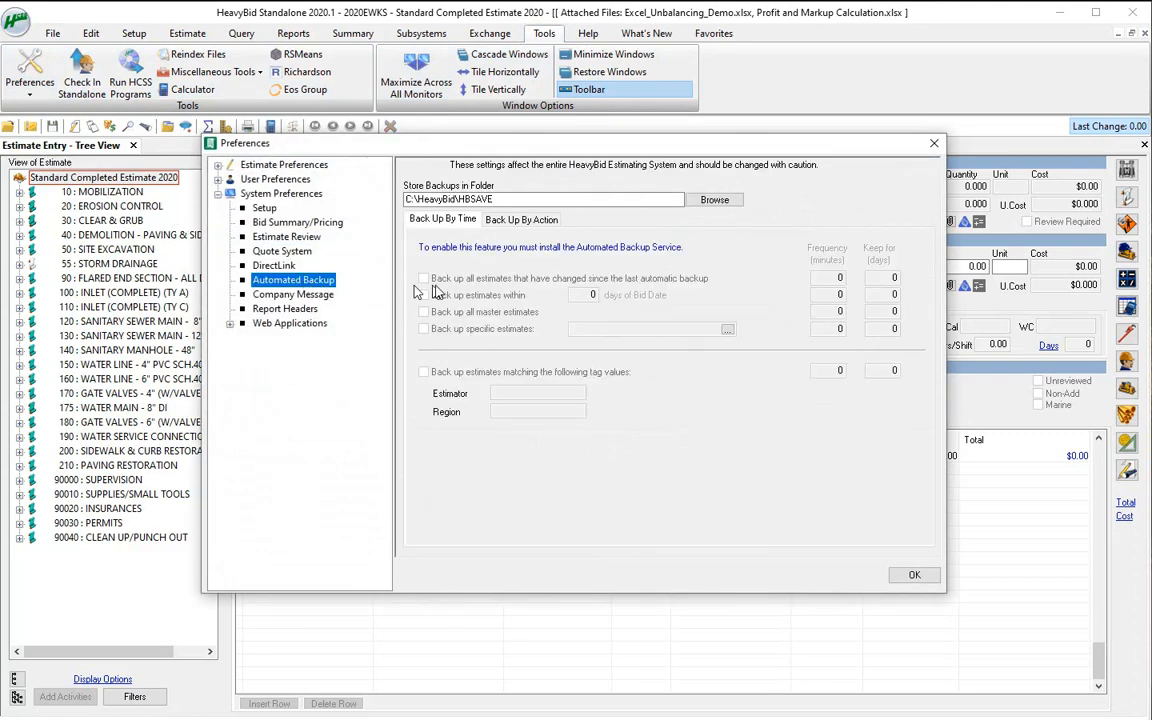
pyautogui.click(514, 222)
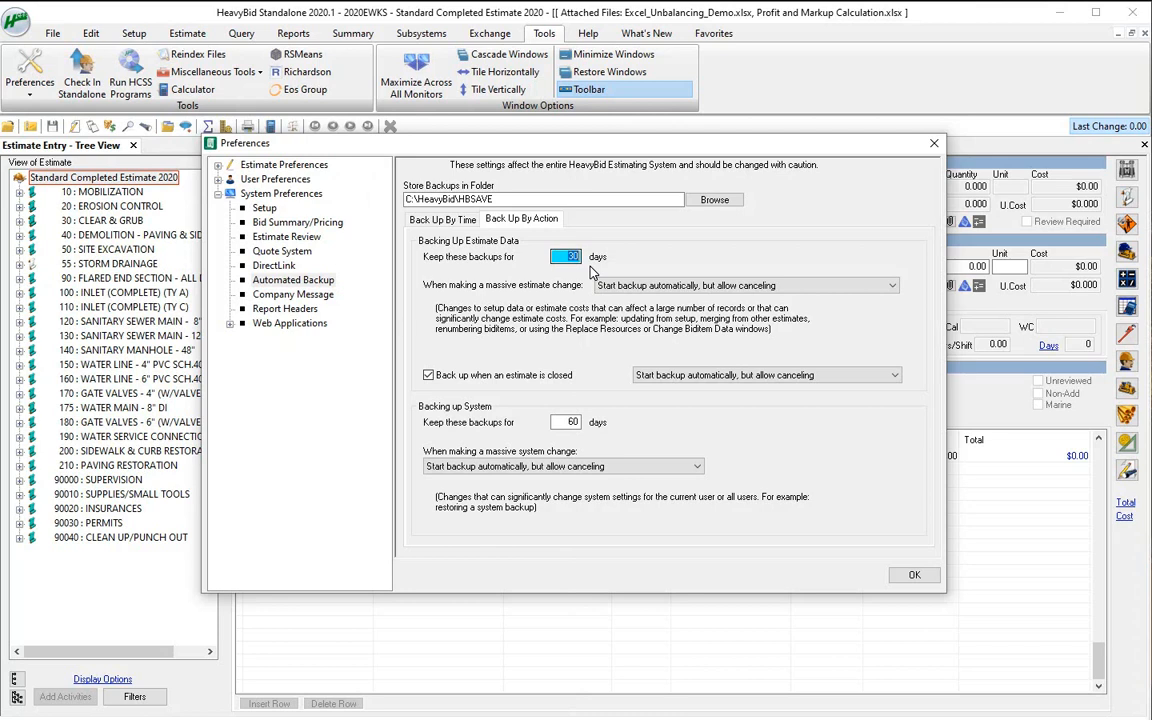
# Set the automated backup storage folder to C:\HeavyBid\HBSAVE\Automatic Backups, keeping backup on estimate close enabled
pyautogui.moveTo(497, 199); pyautogui.dragTo(409, 199)
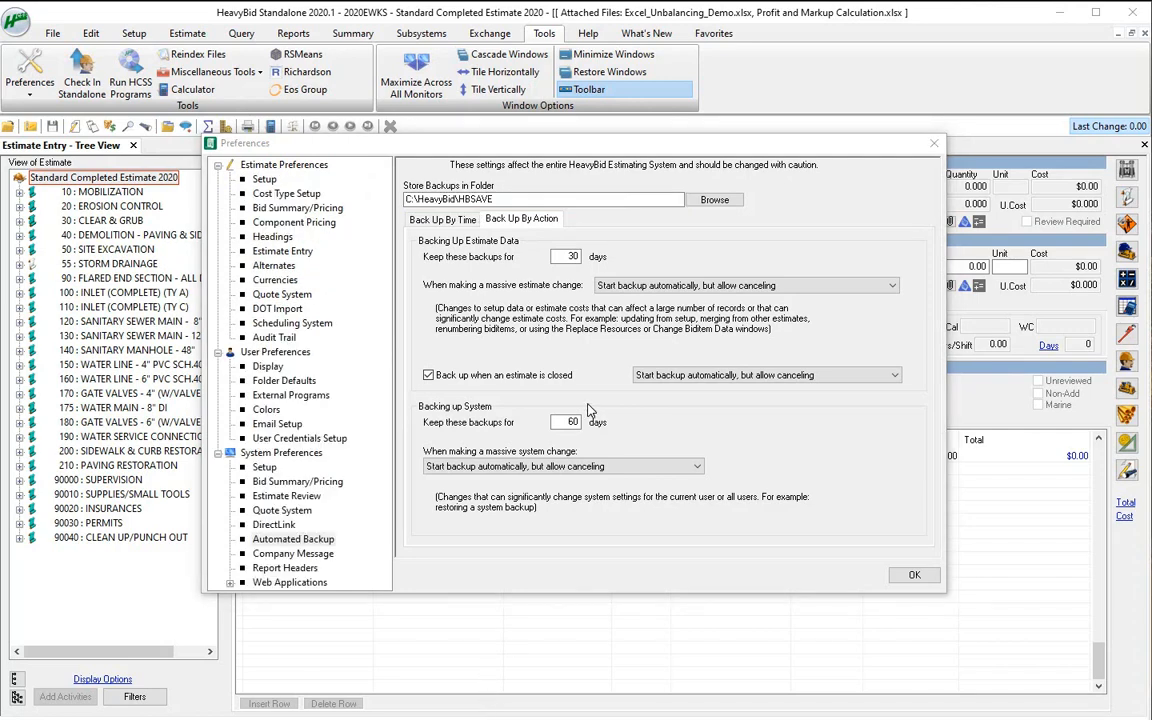
pyautogui.click(700, 201)
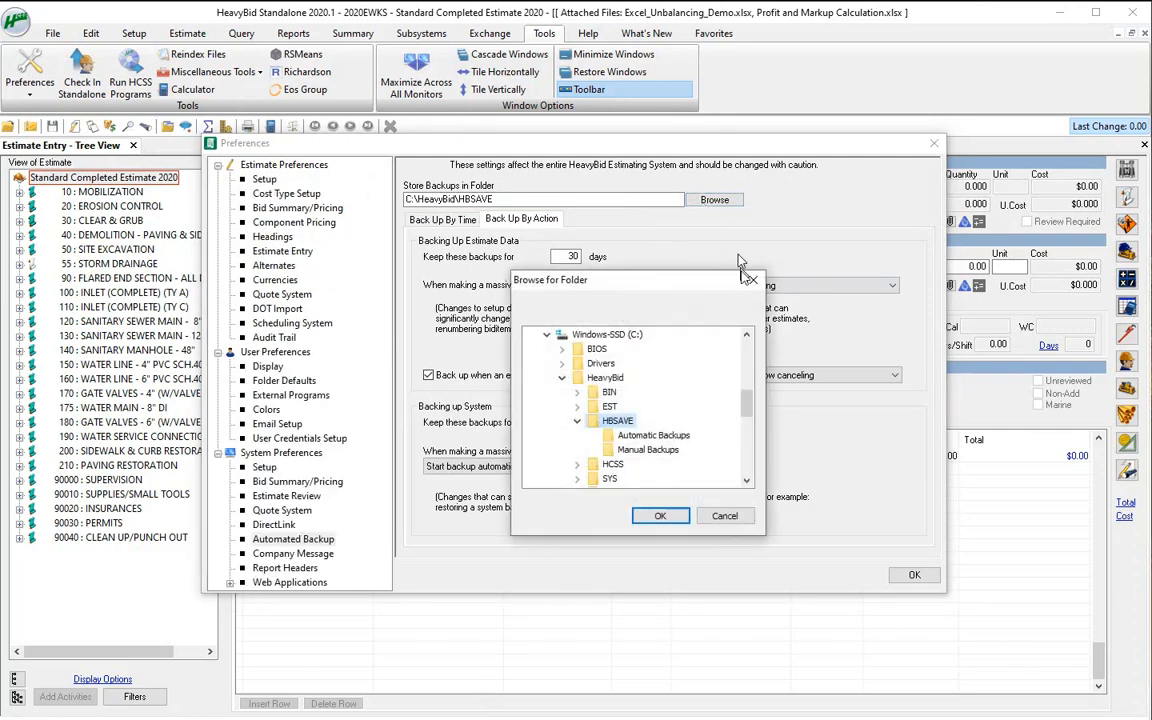
pyautogui.click(645, 436)
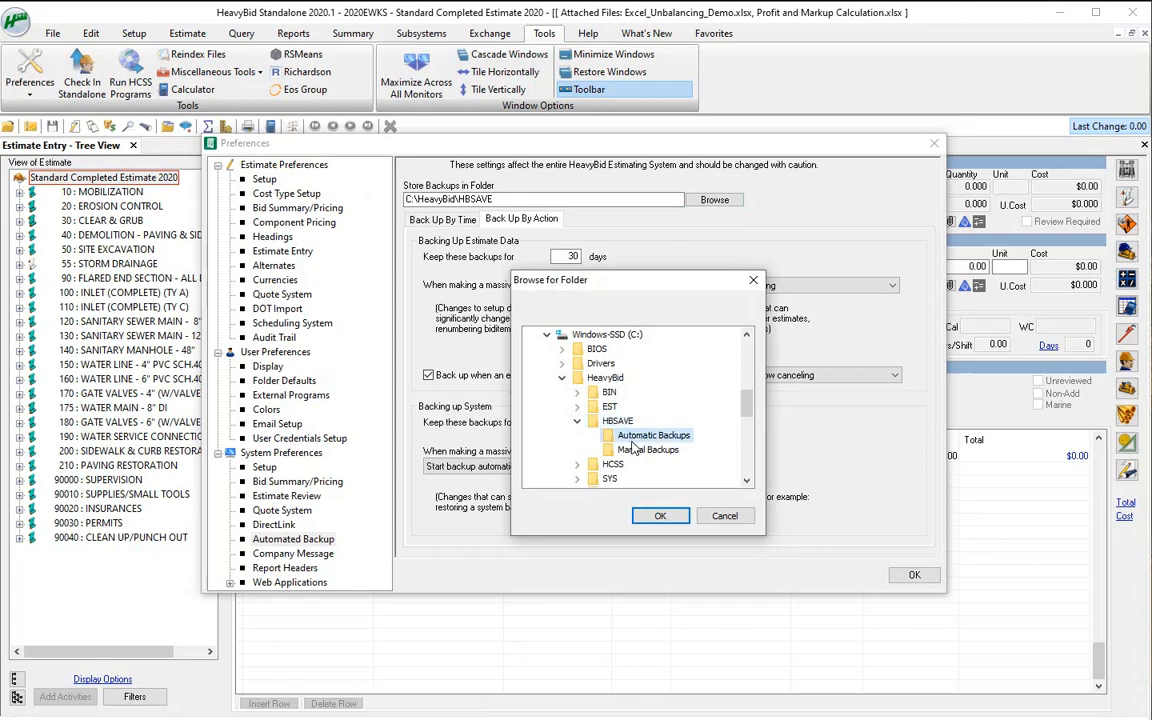
pyautogui.click(664, 518)
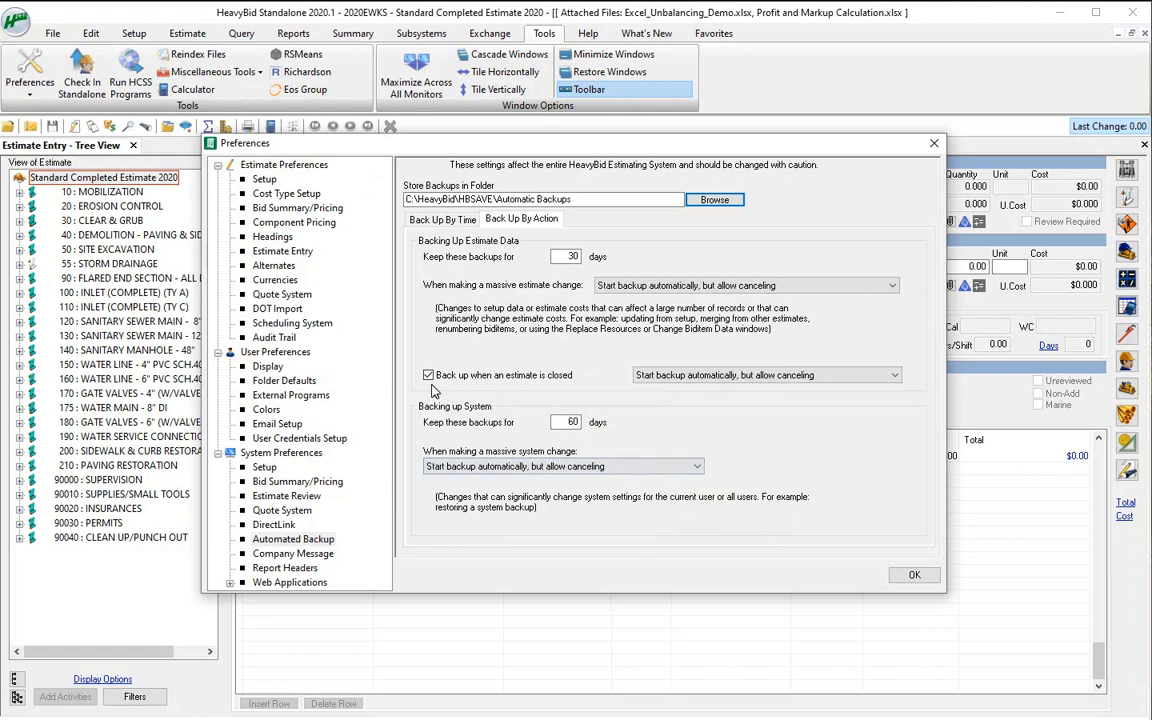
pyautogui.click(428, 375)
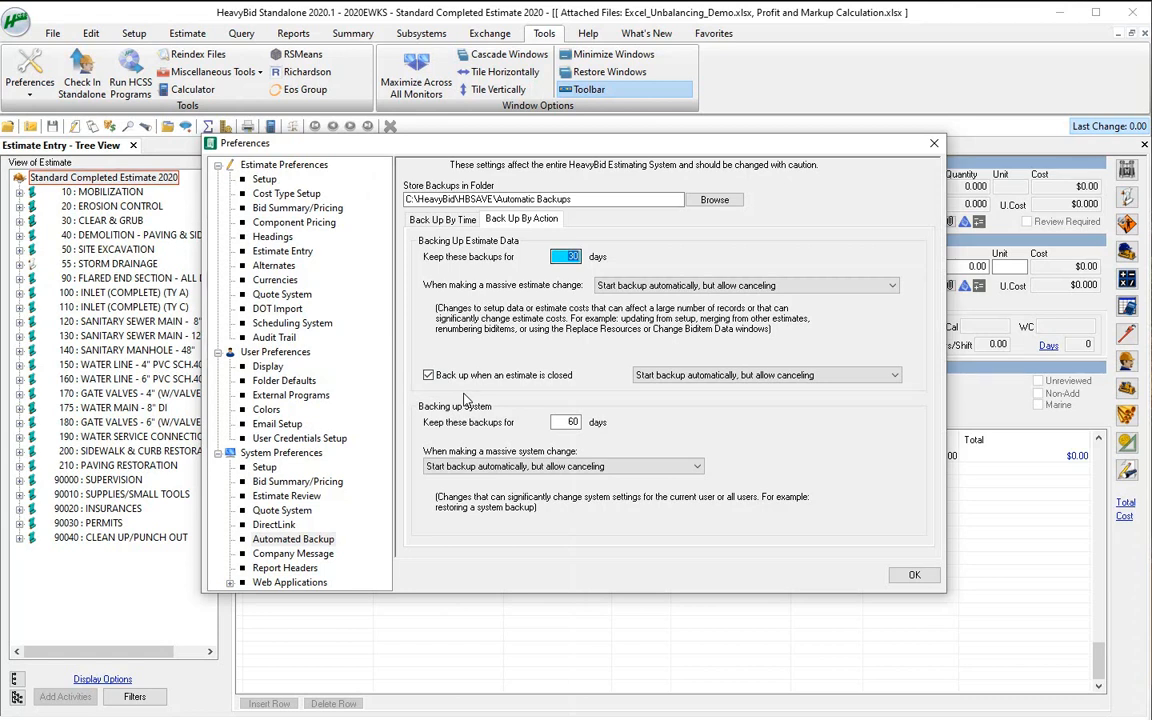
# Set the Default Backup Folder in the user's Folder Defaults to Manual Backups inside C:\HeavyBid\HBSAVE and save the preferences
pyautogui.click(300, 381)
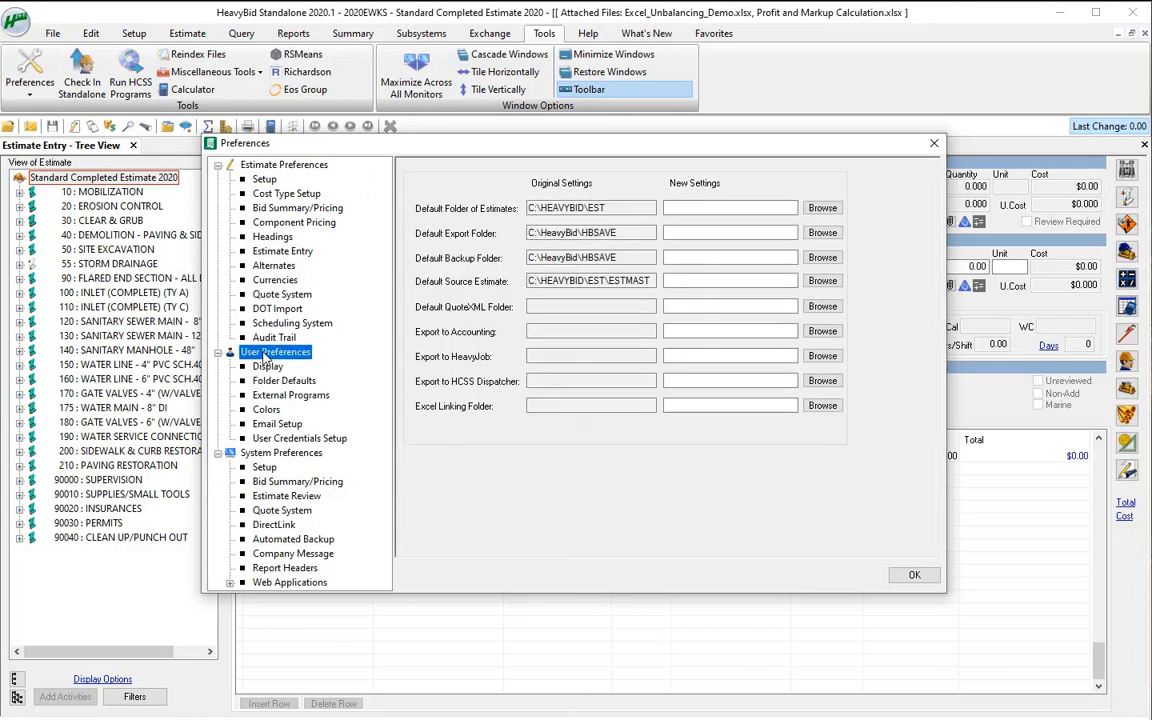
pyautogui.click(270, 353)
pyautogui.click(284, 381)
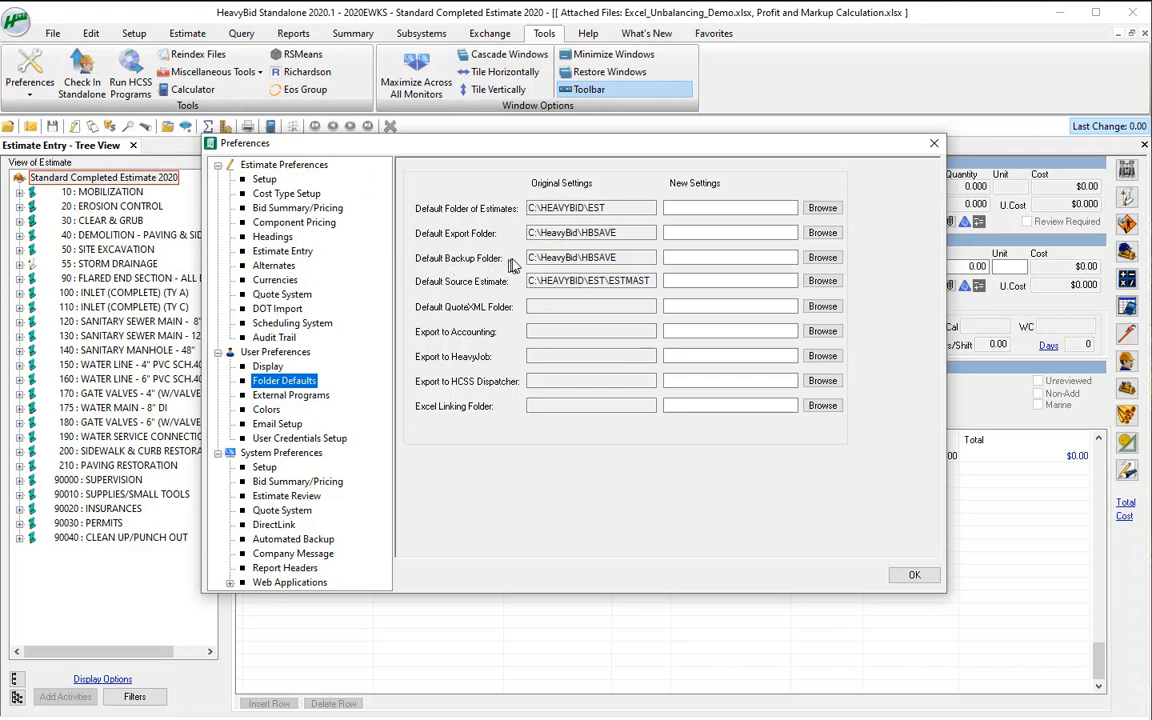
pyautogui.click(825, 259)
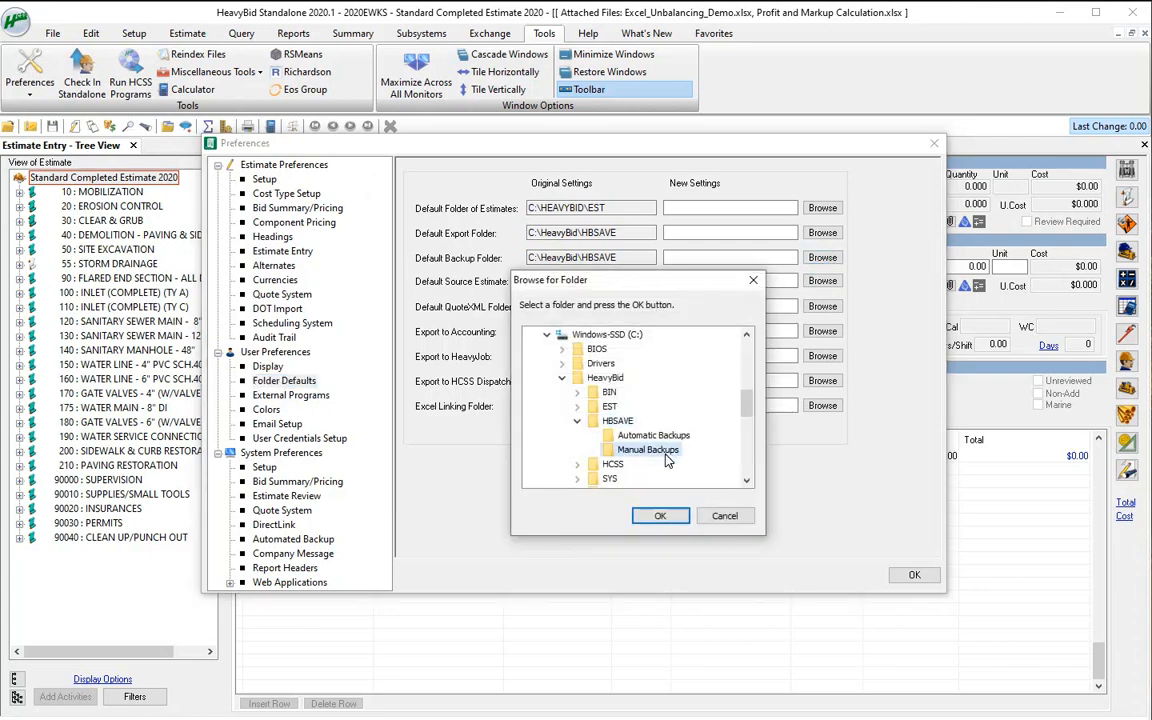
pyautogui.click(636, 450)
pyautogui.click(656, 514)
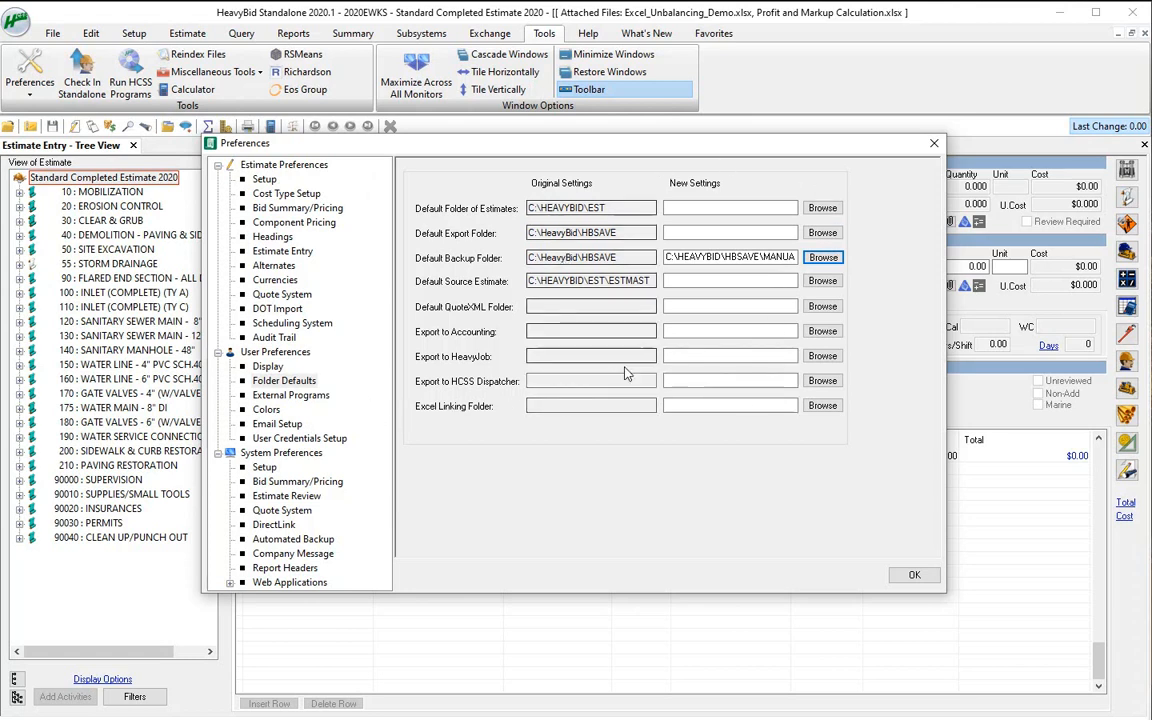
pyautogui.click(913, 577)
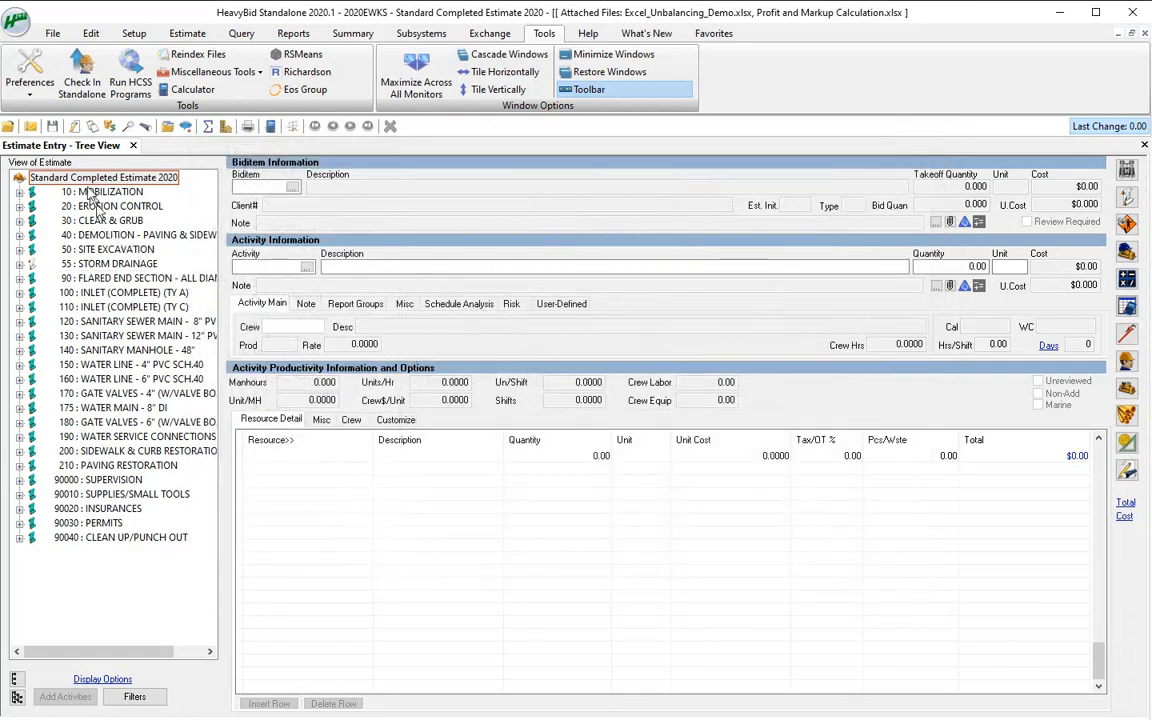
# Try to back up the current estimate with the filename "2020EWKS Aug 21 10:50 am"
pyautogui.click(32, 128)
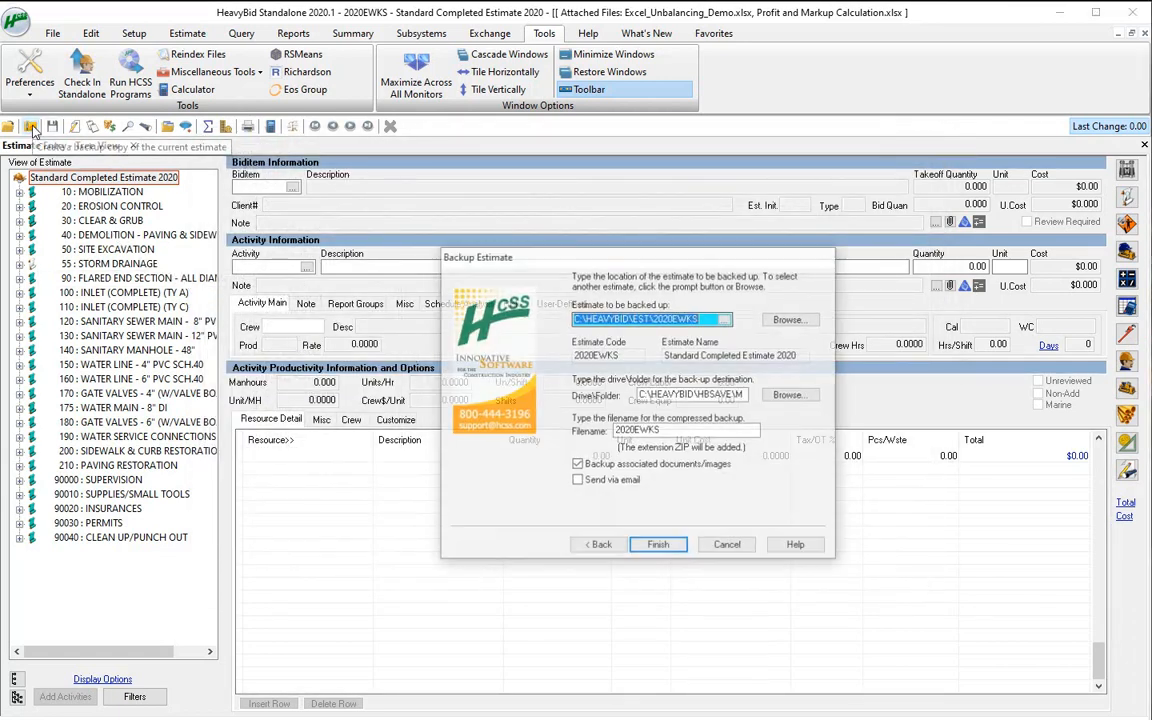
pyautogui.click(664, 431)
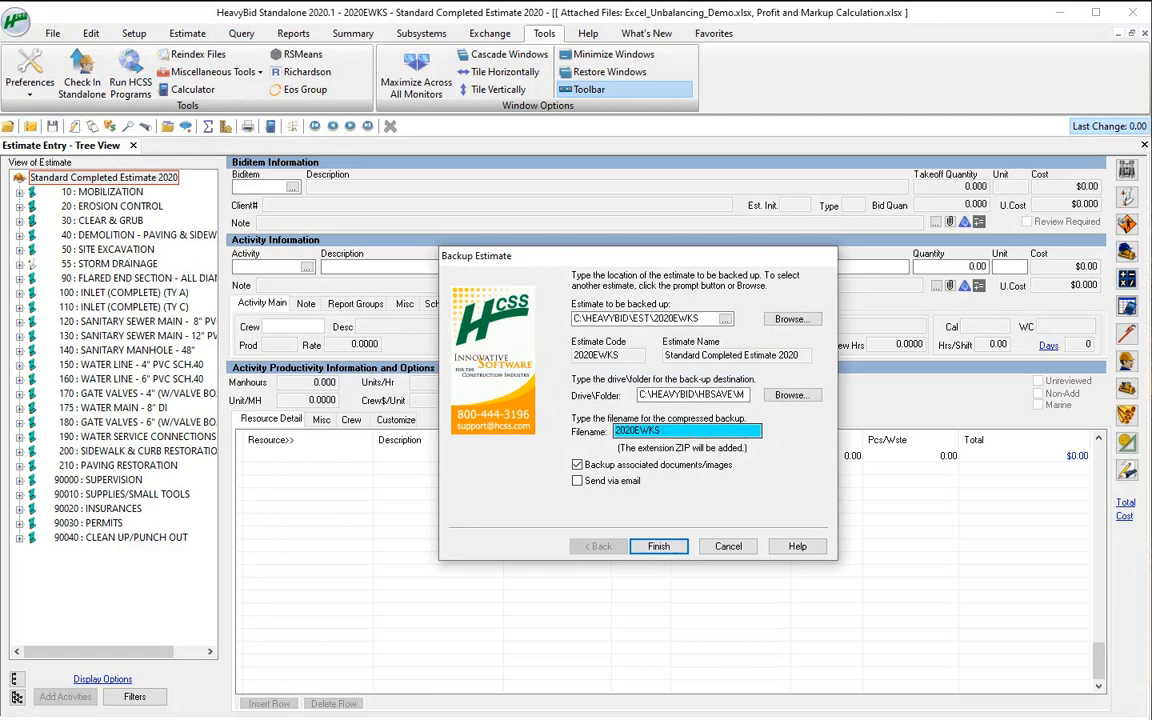
pyautogui.write('aug')
pyautogui.press('BackSpace')
pyautogui.press('BackSpace')
pyautogui.press('BackSpace')
pyautogui.write('Aug')
pyautogui.write(' 21 2020')
pyautogui.press('BackSpace')
pyautogui.press('BackSpace')
pyautogui.press('BackSpace')
pyautogui.press('BackSpace')
pyautogui.press('BackSpace')
pyautogui.write('10')
pyautogui.write(' 50 am')
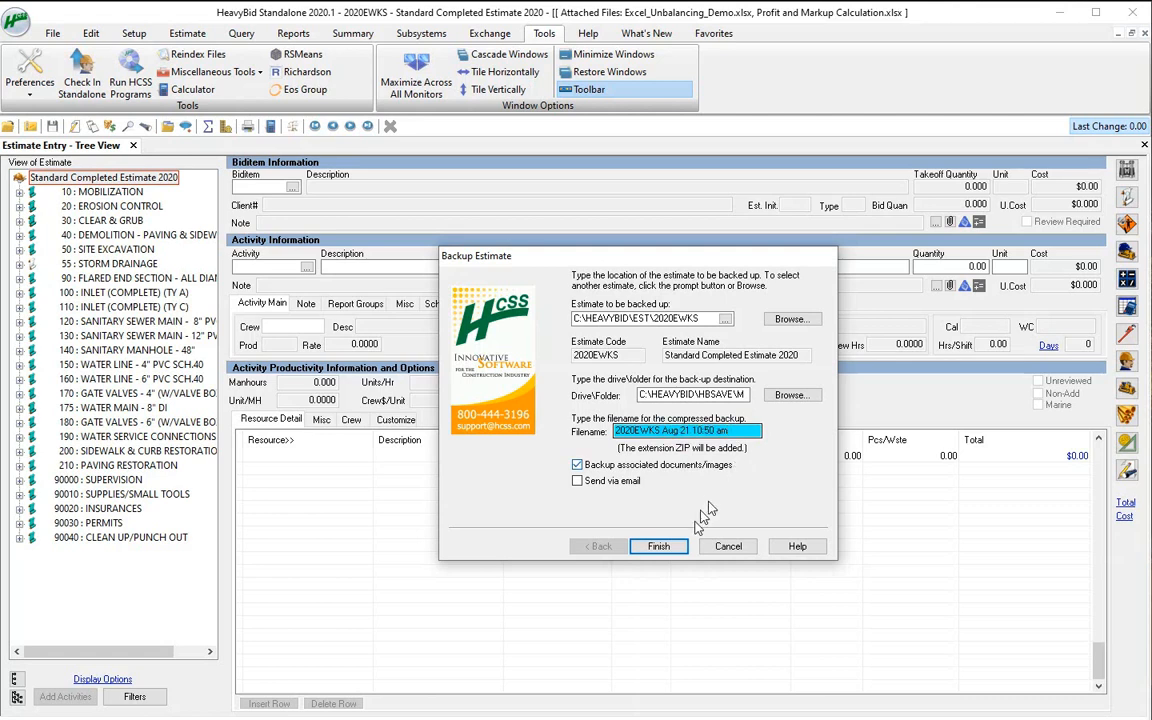
pyautogui.click(659, 546)
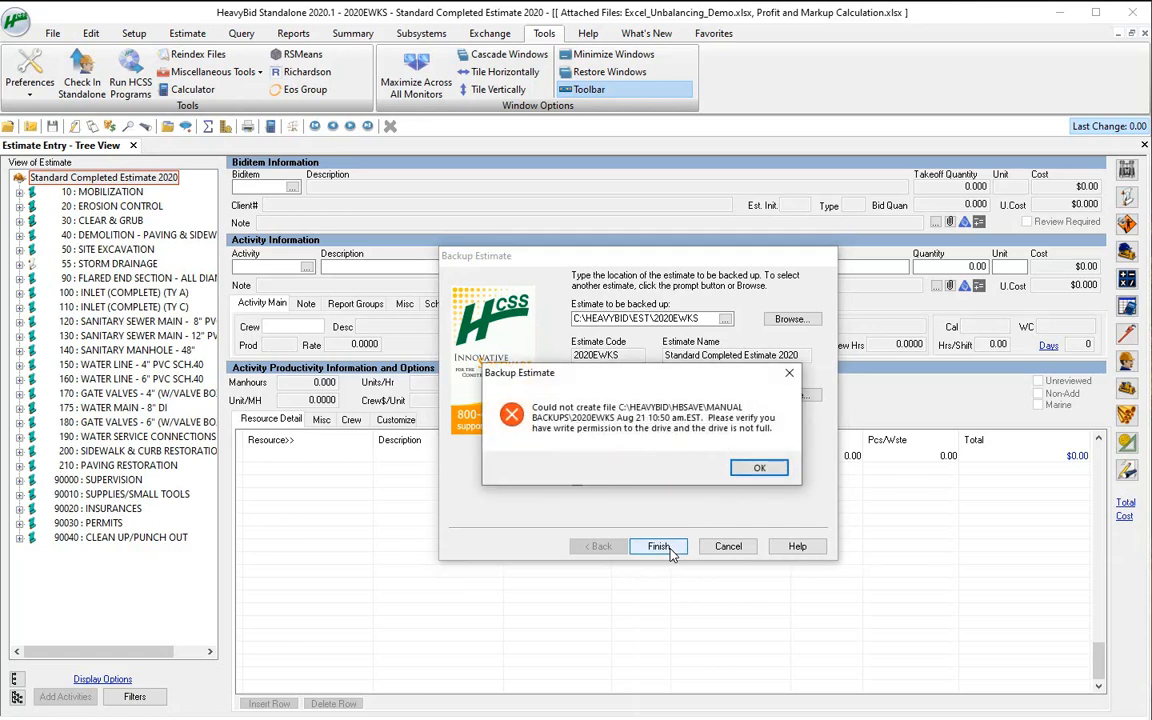
pyautogui.press('Return')
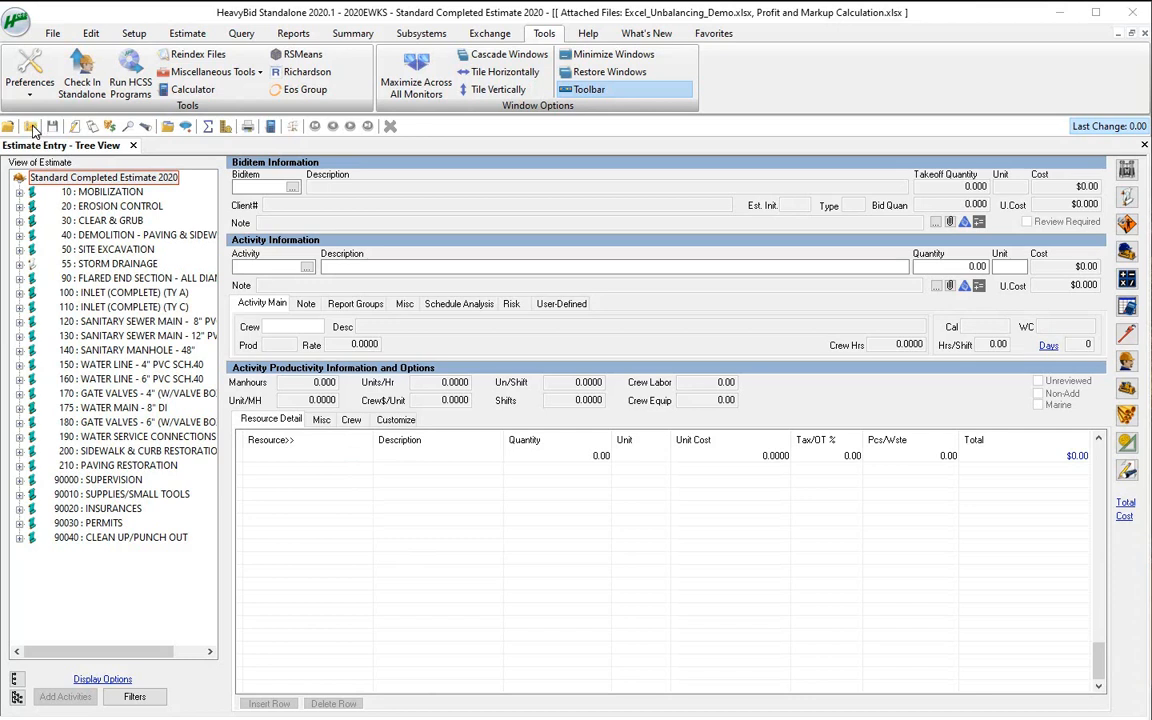
# Back up the current estimate, including associated documents and images, with the filename "2020EWKS 8-21 1050 am"
pyautogui.click(50, 33)
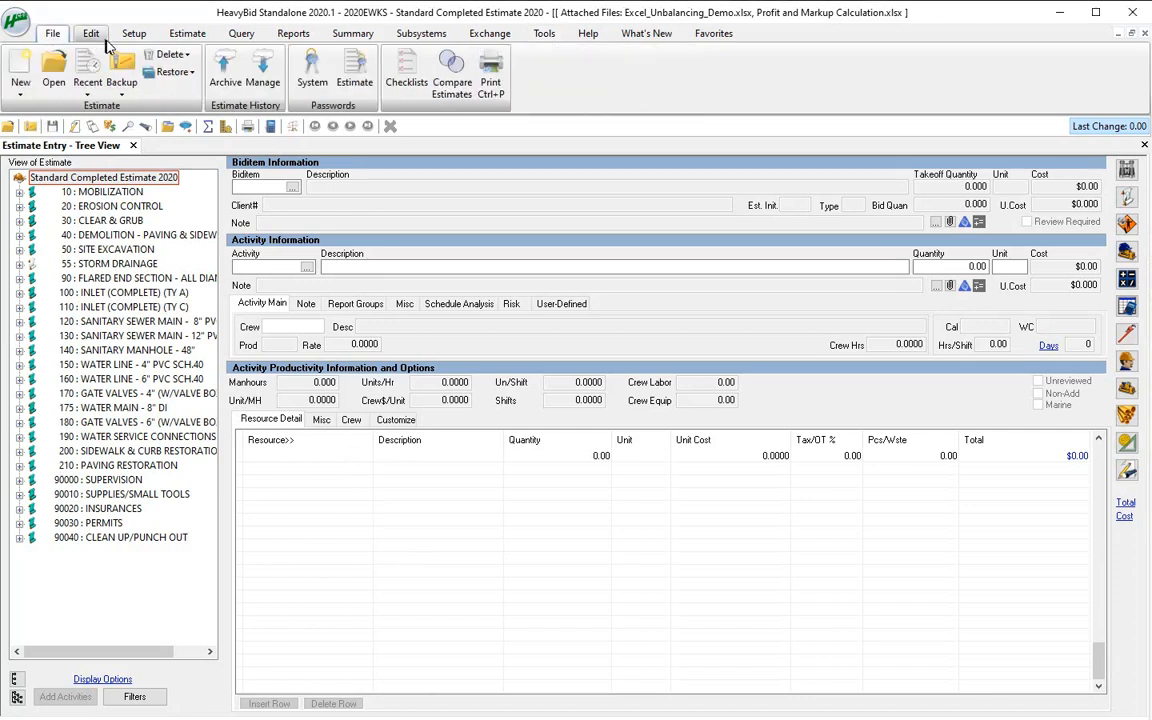
pyautogui.click(121, 75)
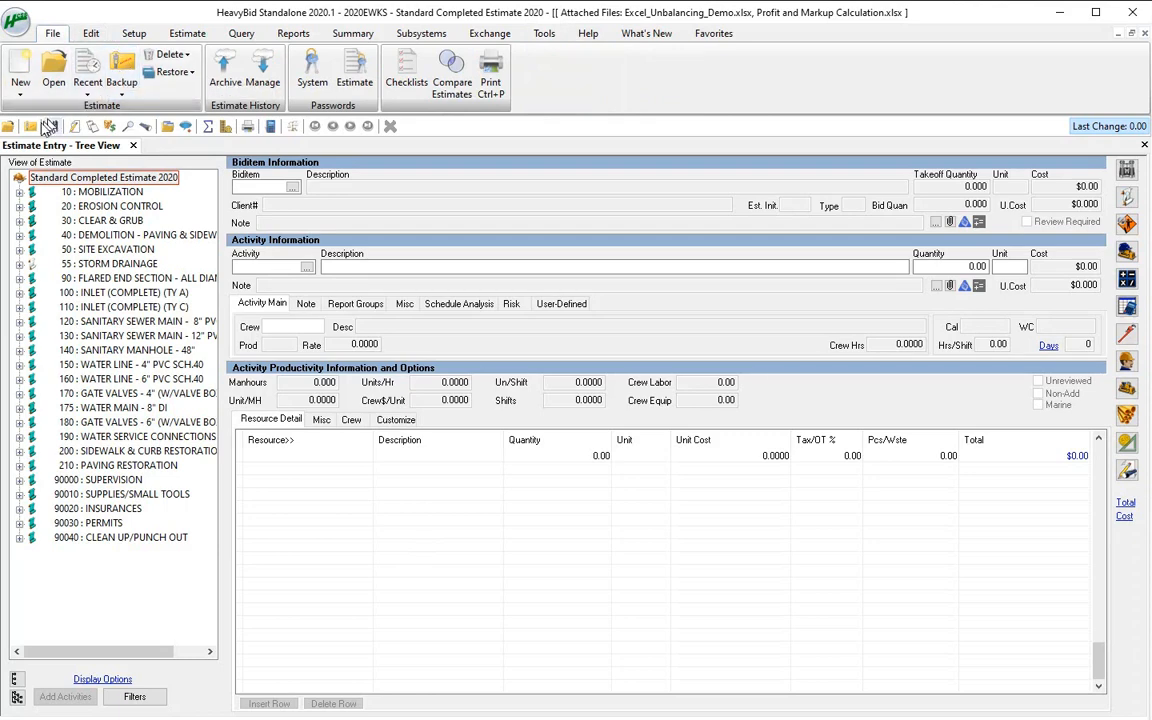
pyautogui.doubleClick(672, 430)
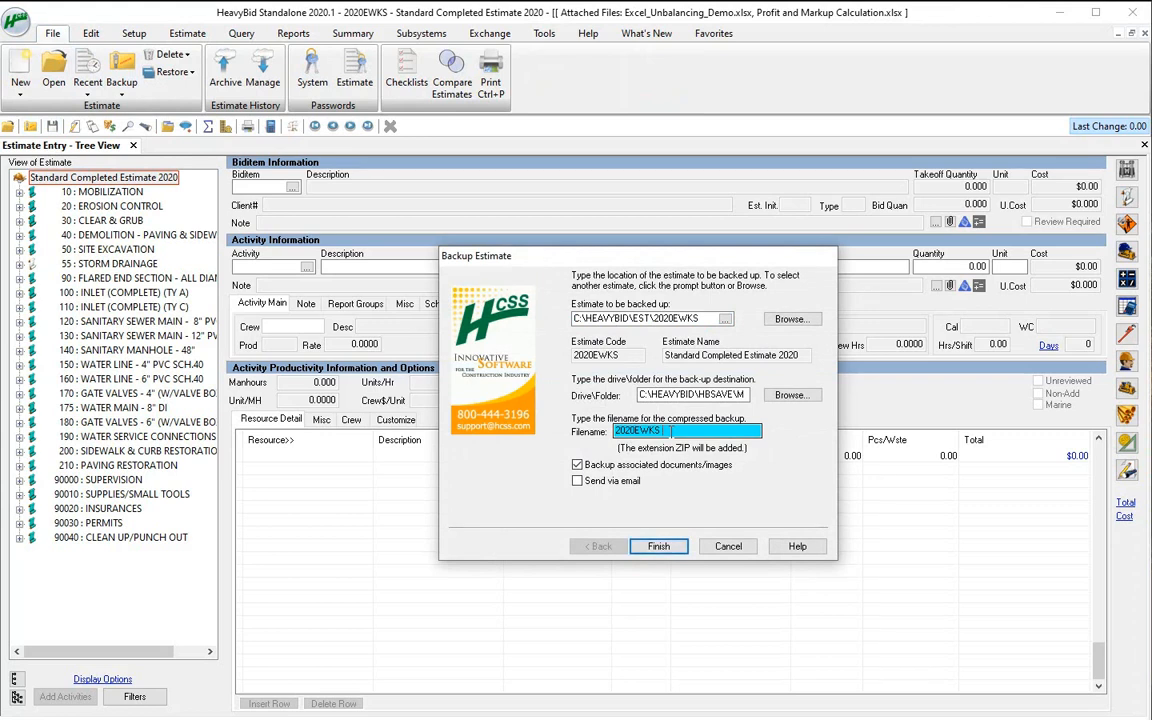
pyautogui.write('8-31')
pyautogui.write(' 1050')
pyautogui.write(' am')
pyautogui.moveTo(662, 433); pyautogui.dragTo(728, 435)
pyautogui.click(723, 433)
pyautogui.click(668, 548)
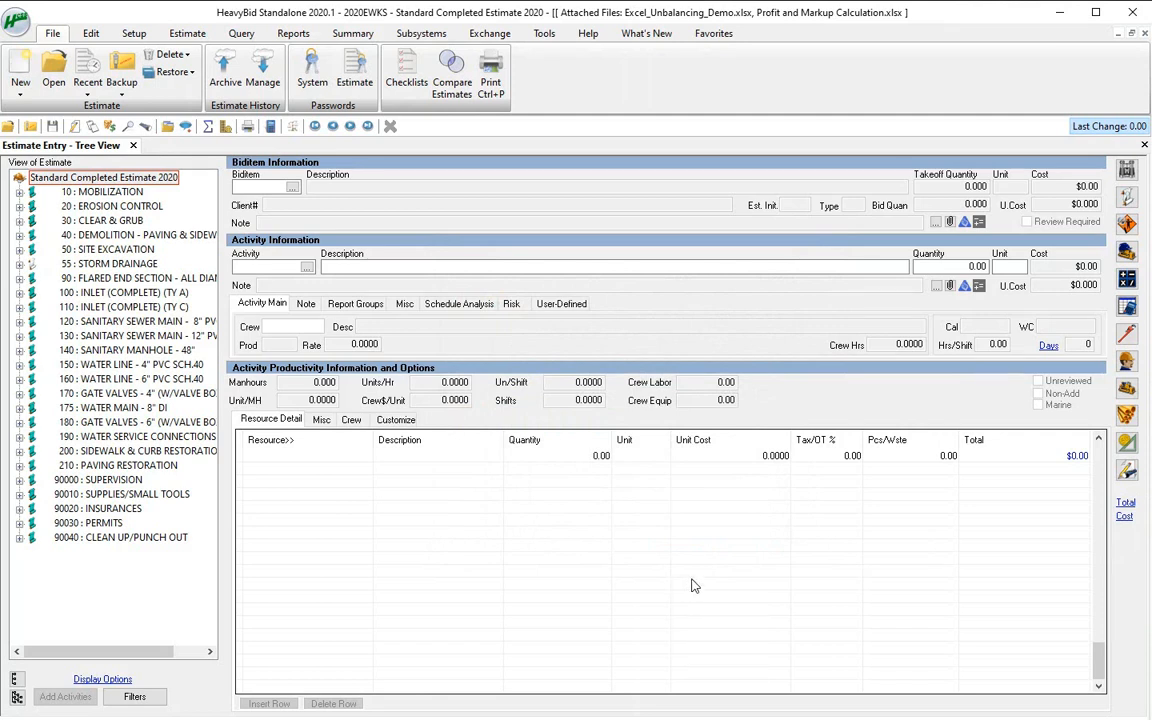
# Open the Change Biditem Data screen for the current estimate
pyautogui.click(92, 35)
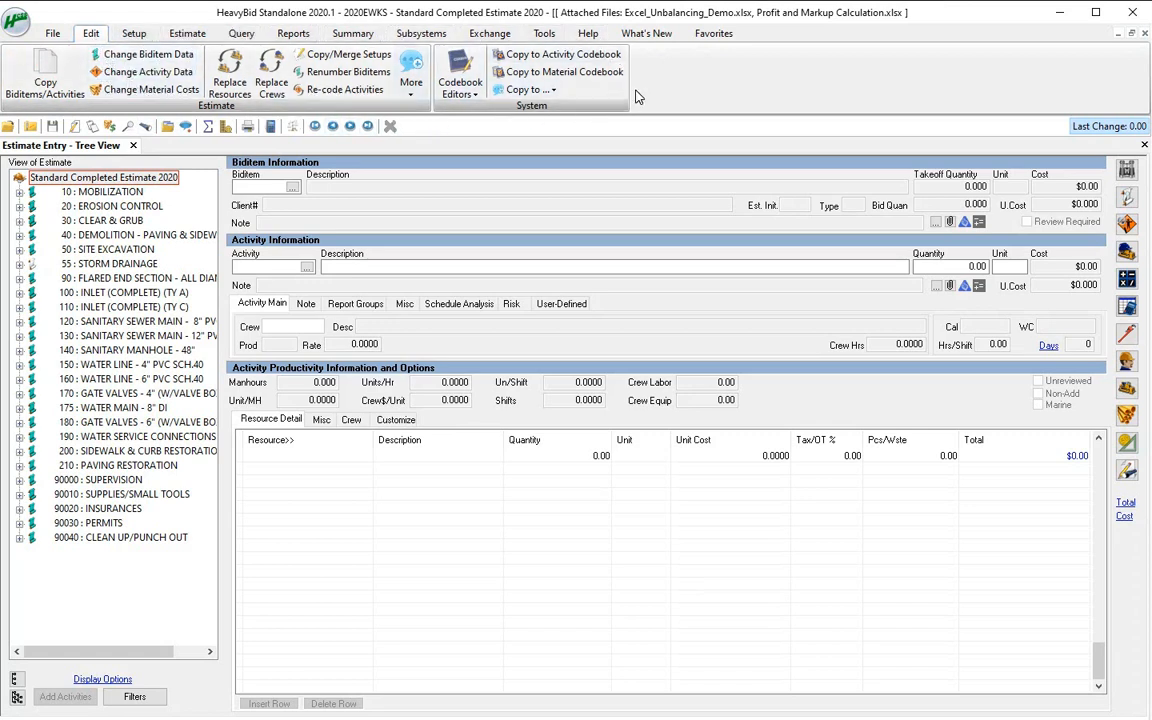
pyautogui.click(167, 60)
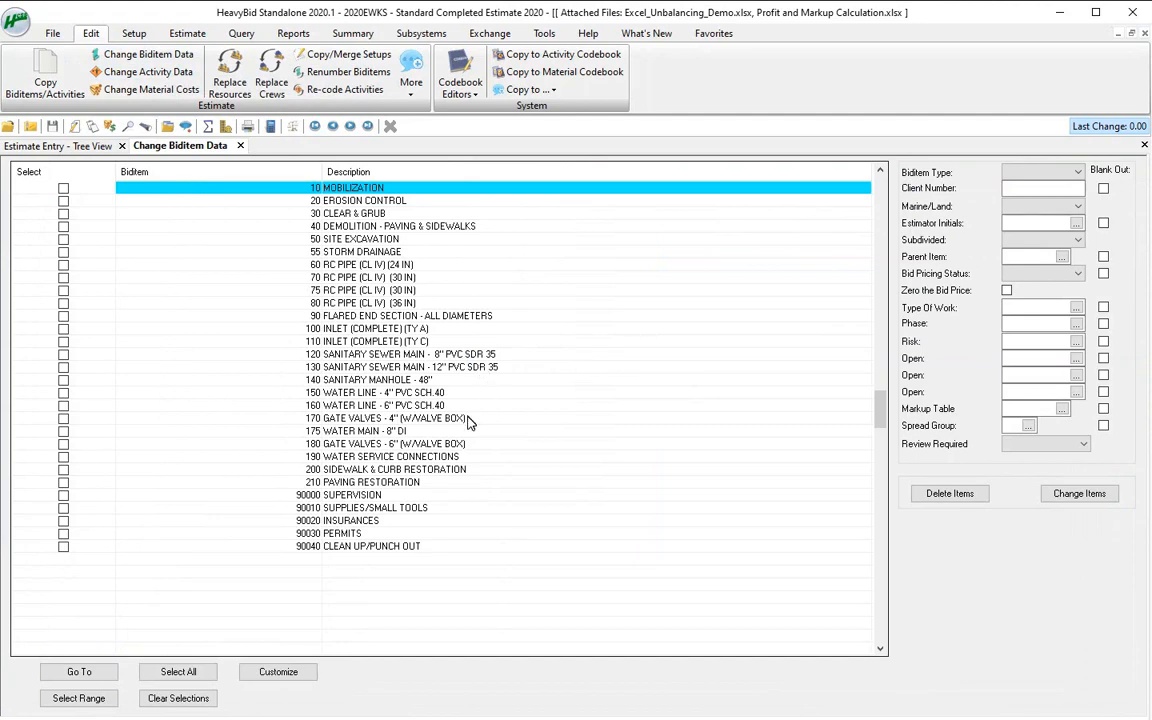
# Switch to File Explorer and examine the full names of the files in C:\HeavyBid\HBSAVE\Automatic Backups
pyautogui.press('super+e')
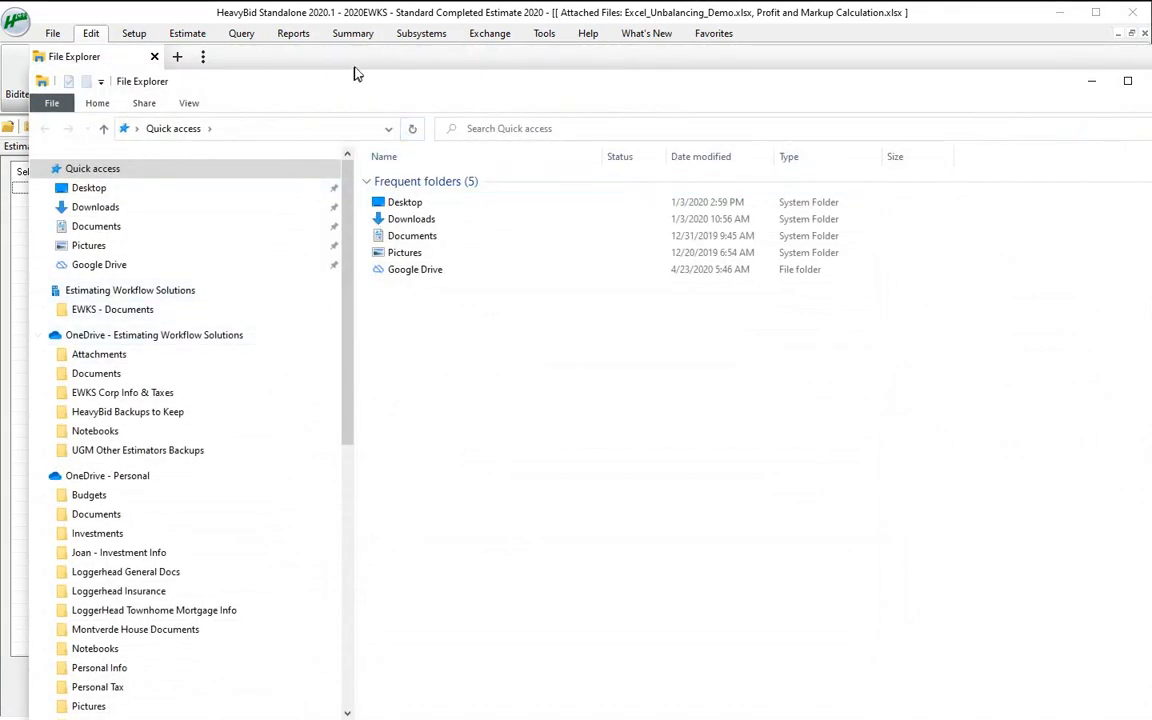
pyautogui.scroll(-5, 231, 404)
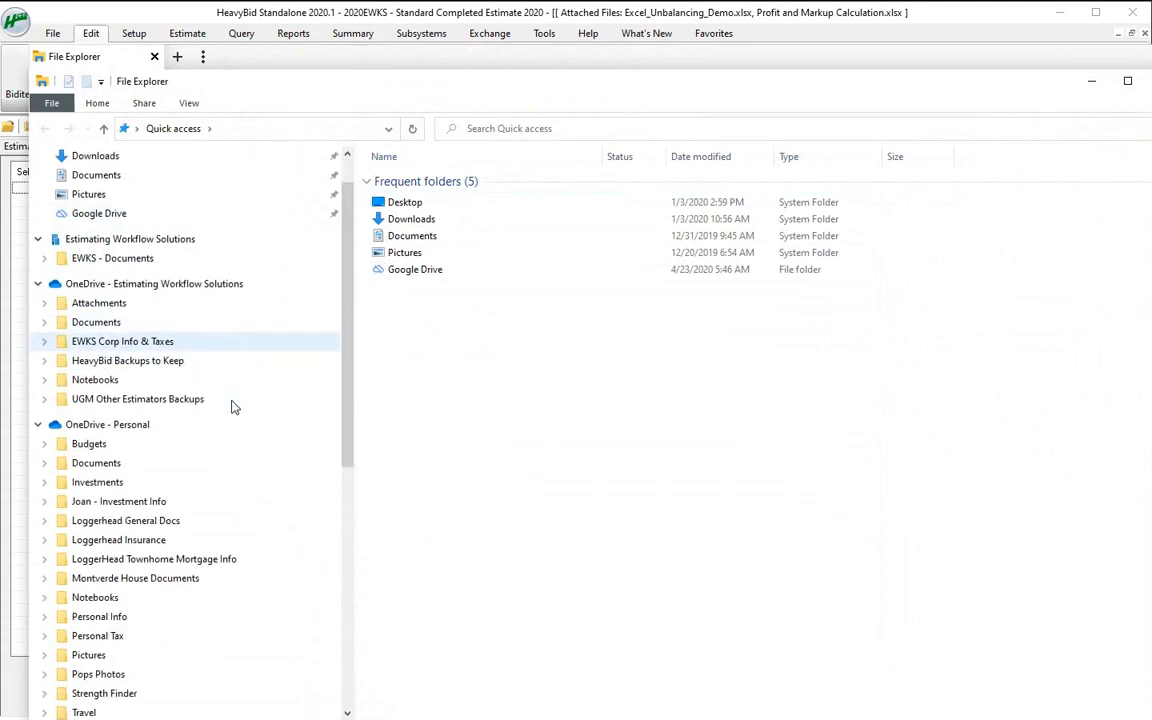
pyautogui.scroll(-3, 228, 412)
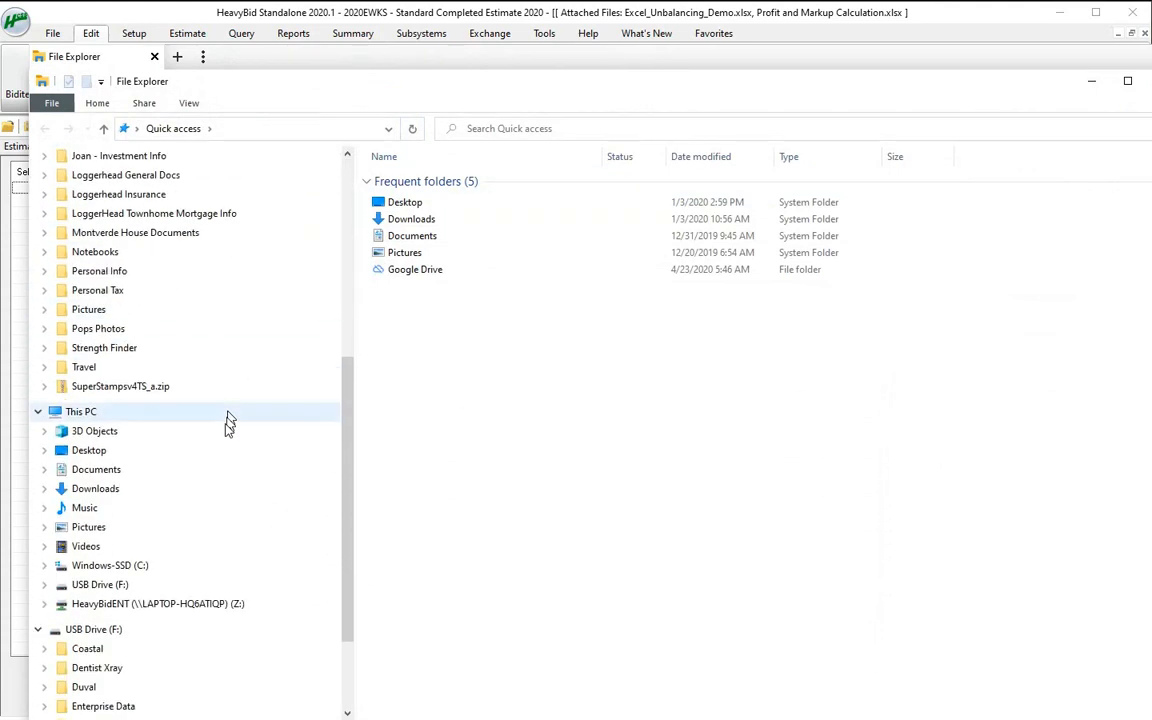
pyautogui.click(116, 567)
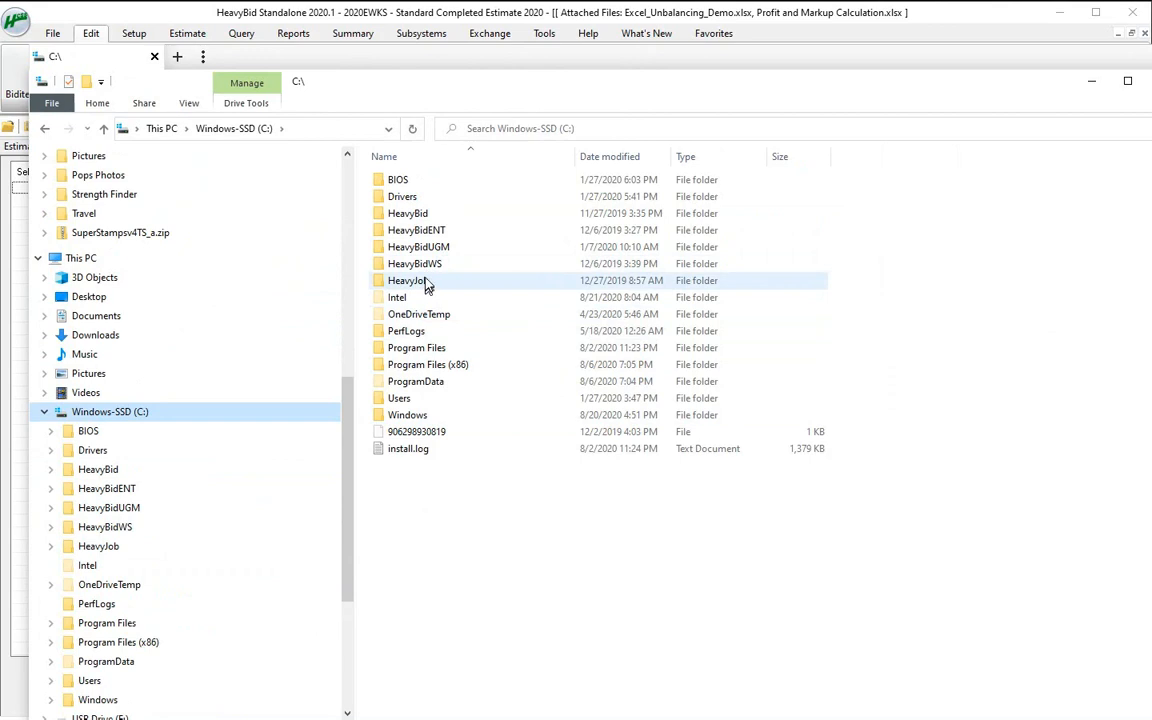
pyautogui.doubleClick(421, 219)
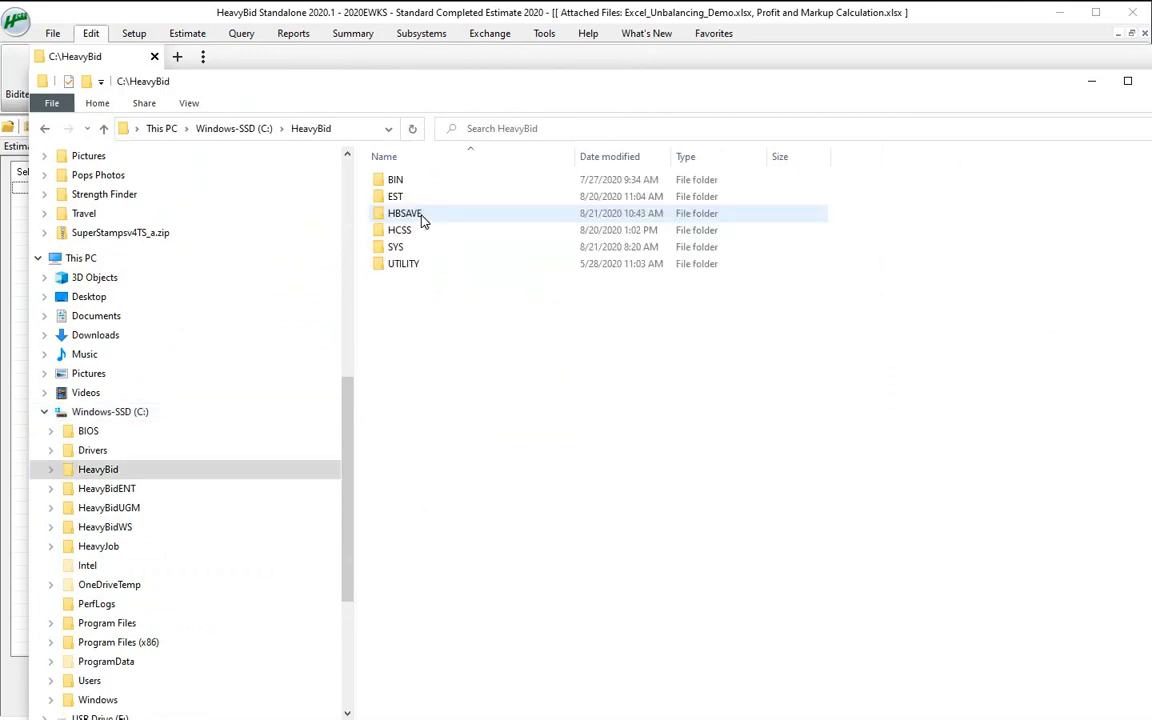
pyautogui.doubleClick(416, 214)
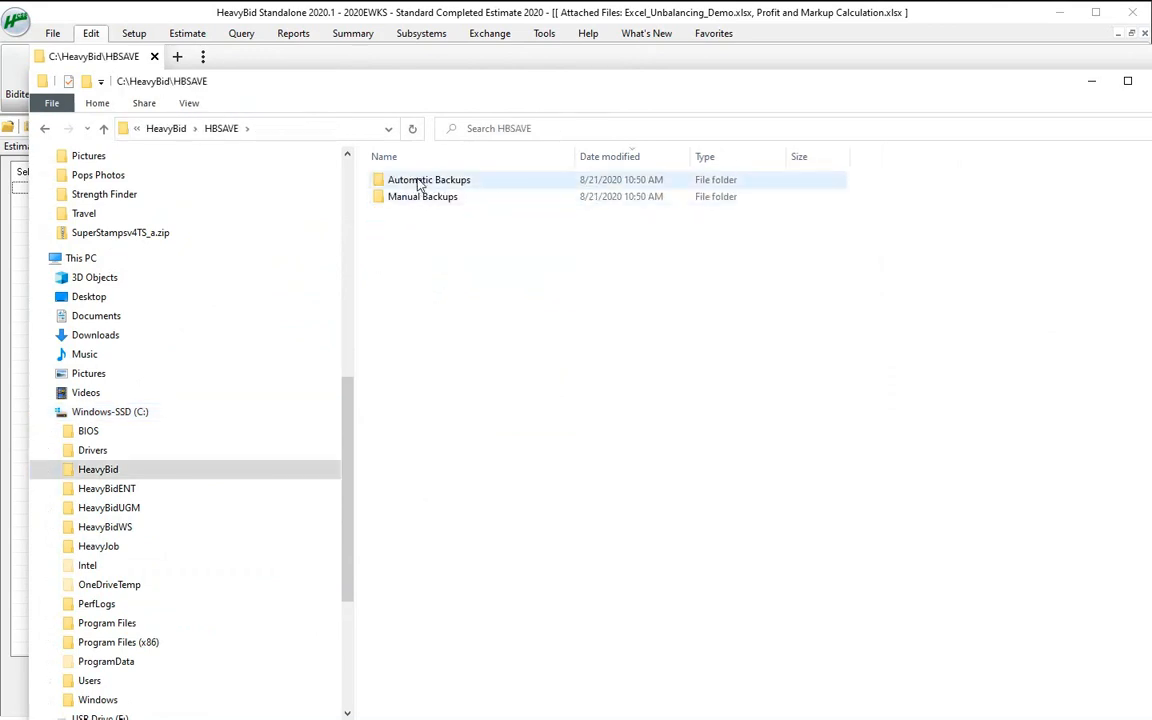
pyautogui.doubleClick(388, 180)
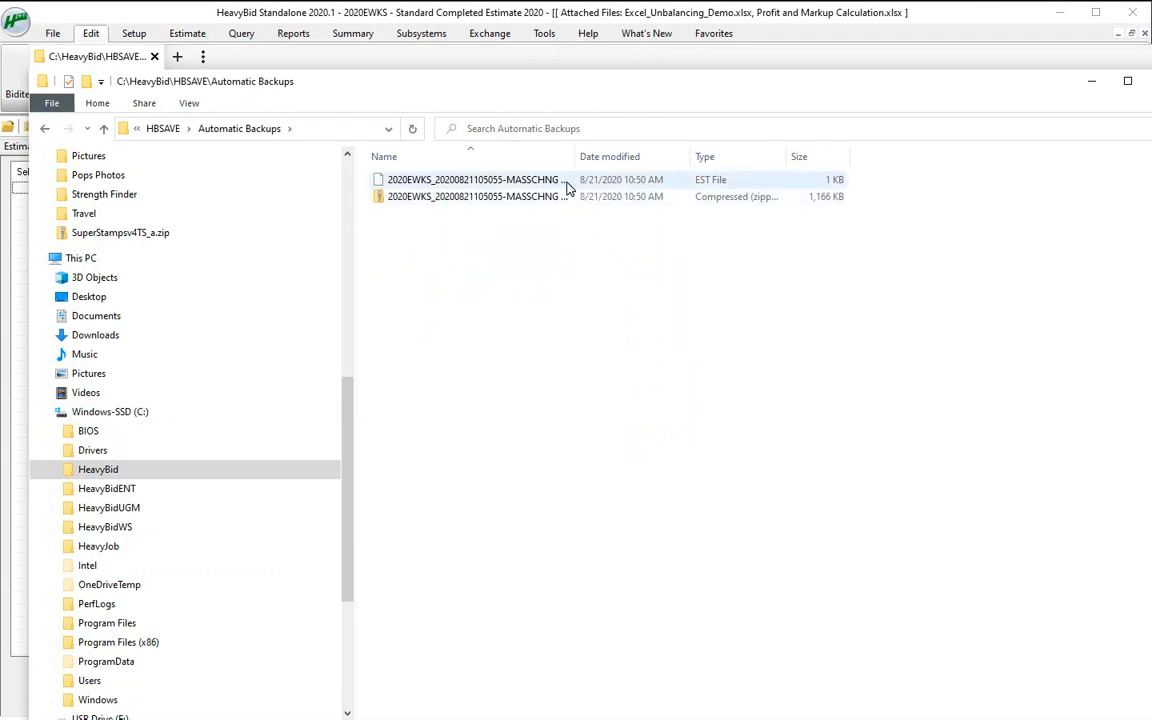
pyautogui.moveTo(575, 156); pyautogui.dragTo(751, 140)
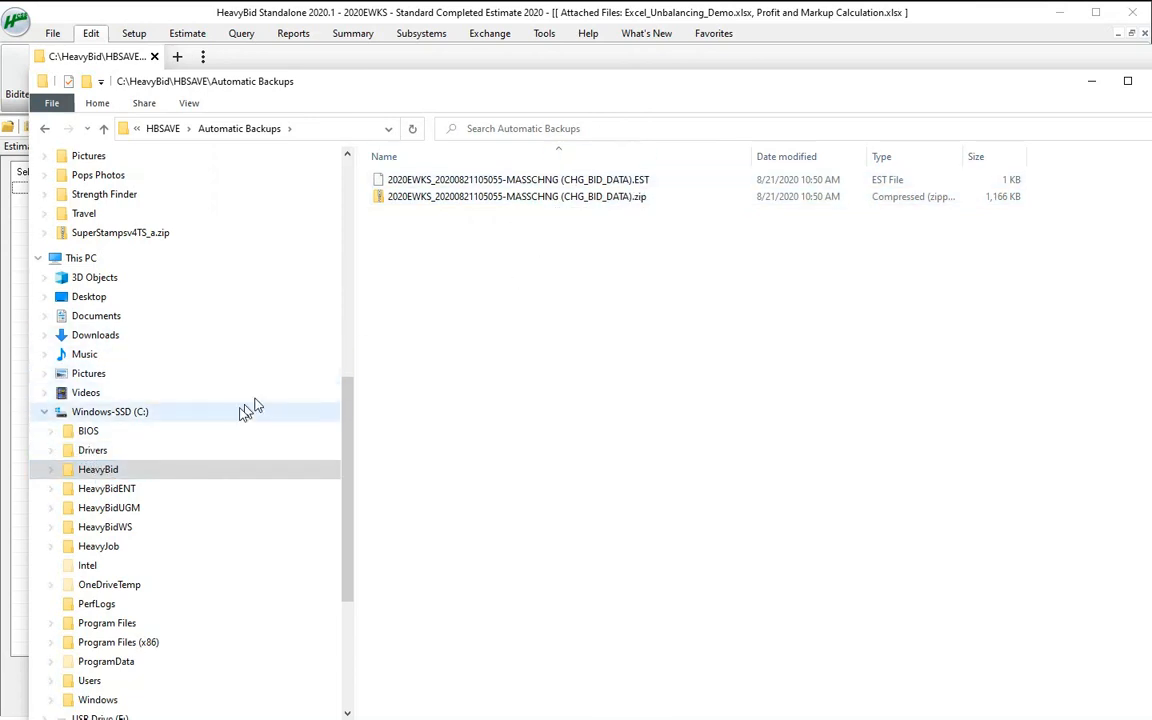
# Examine the backup files in the Manual Backups folder inside C:\HeavyBid\HBSAVE, and minimize File Explorer
pyautogui.click(92, 469)
pyautogui.doubleClick(412, 214)
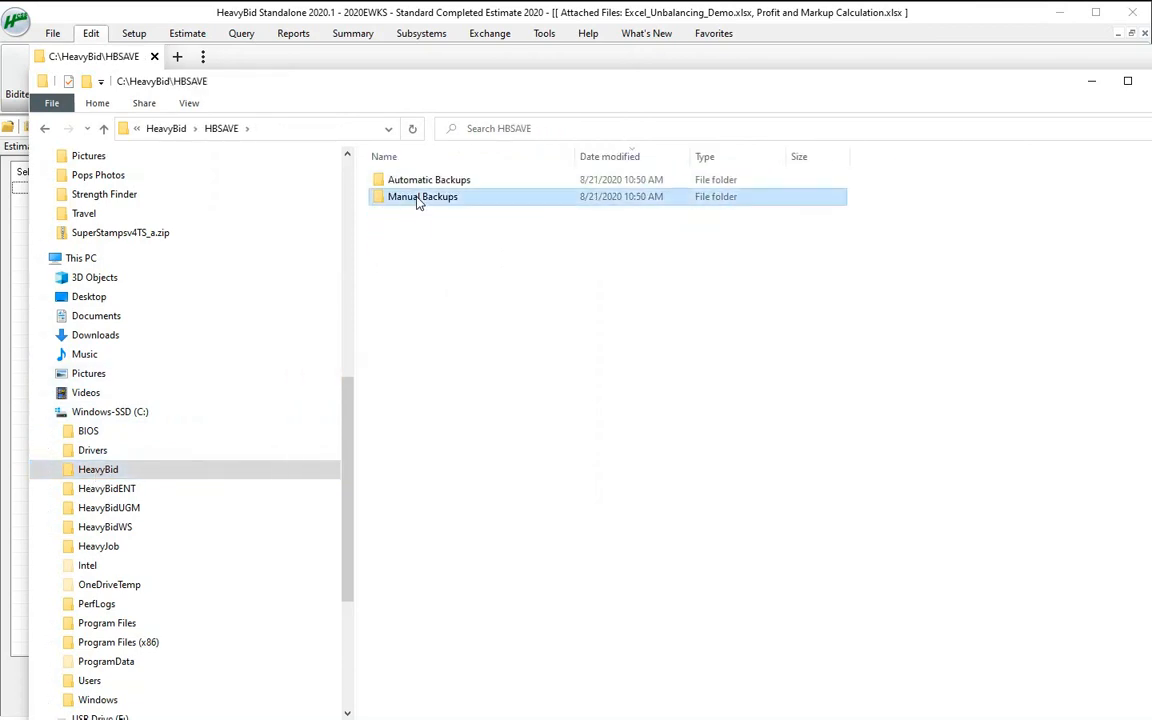
pyautogui.doubleClick(418, 198)
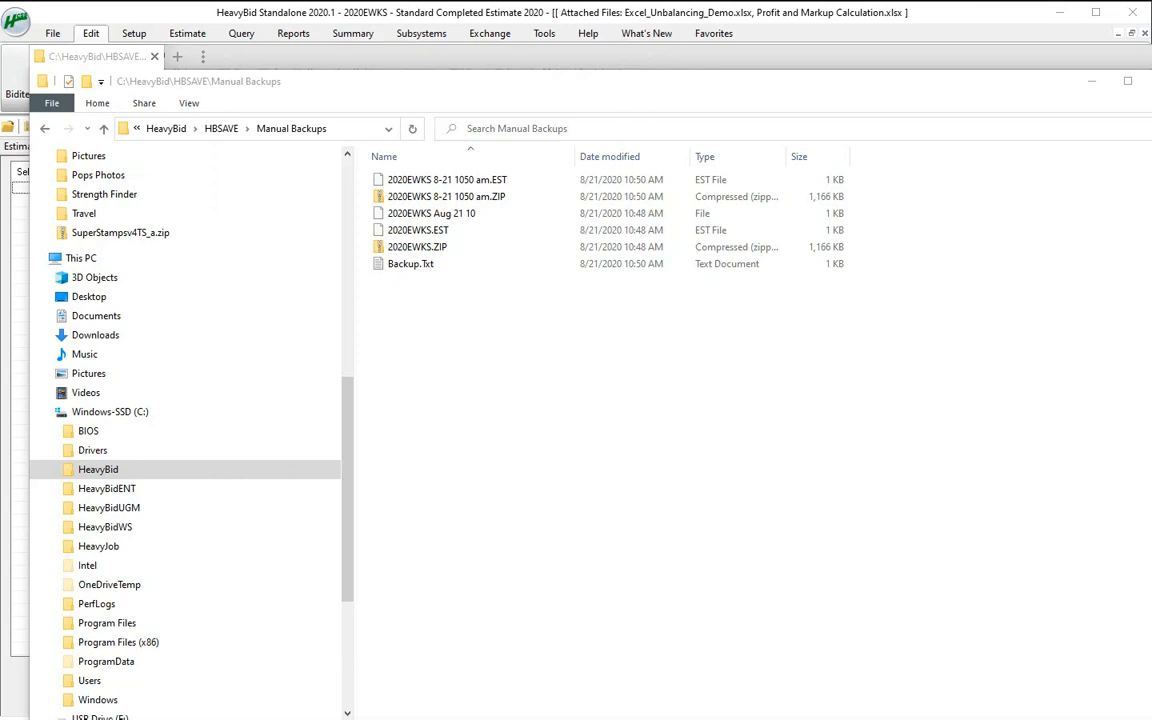
pyautogui.click(1093, 83)
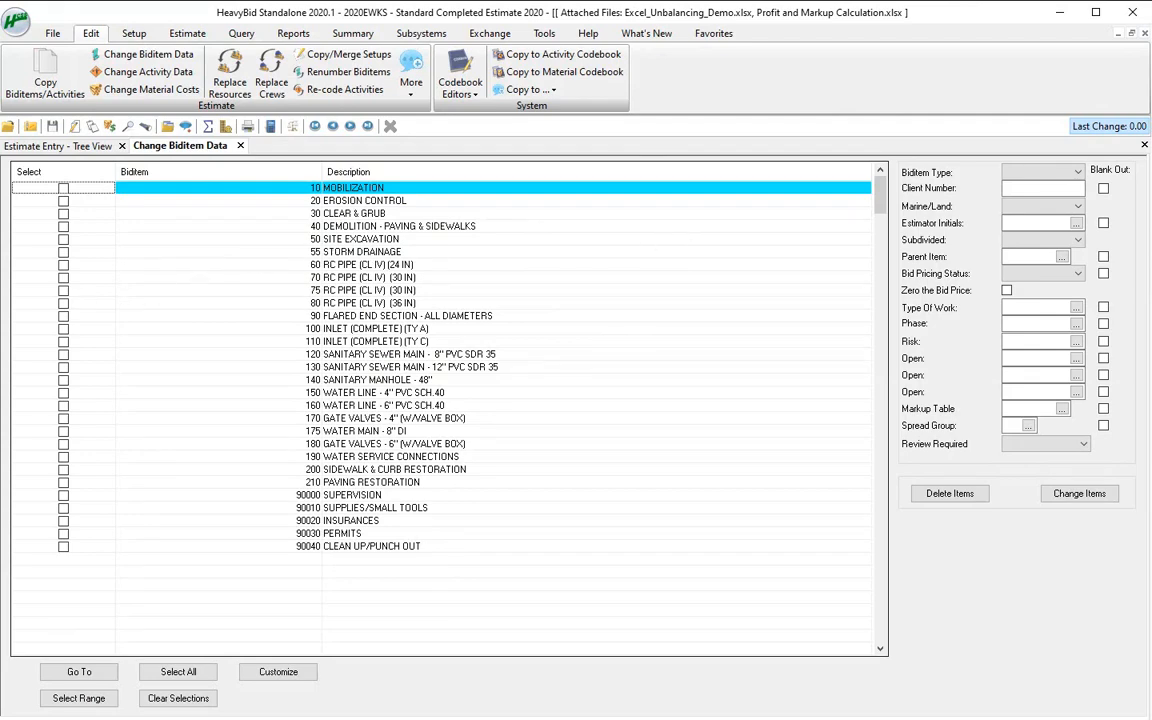
# Switch to Word and review HEAVYBID EMERGENCY PLAN.docx, from the plan setup and emergency instructions to the FILE LOCATIONS list
pyautogui.hotkey('alt', 'Tab')
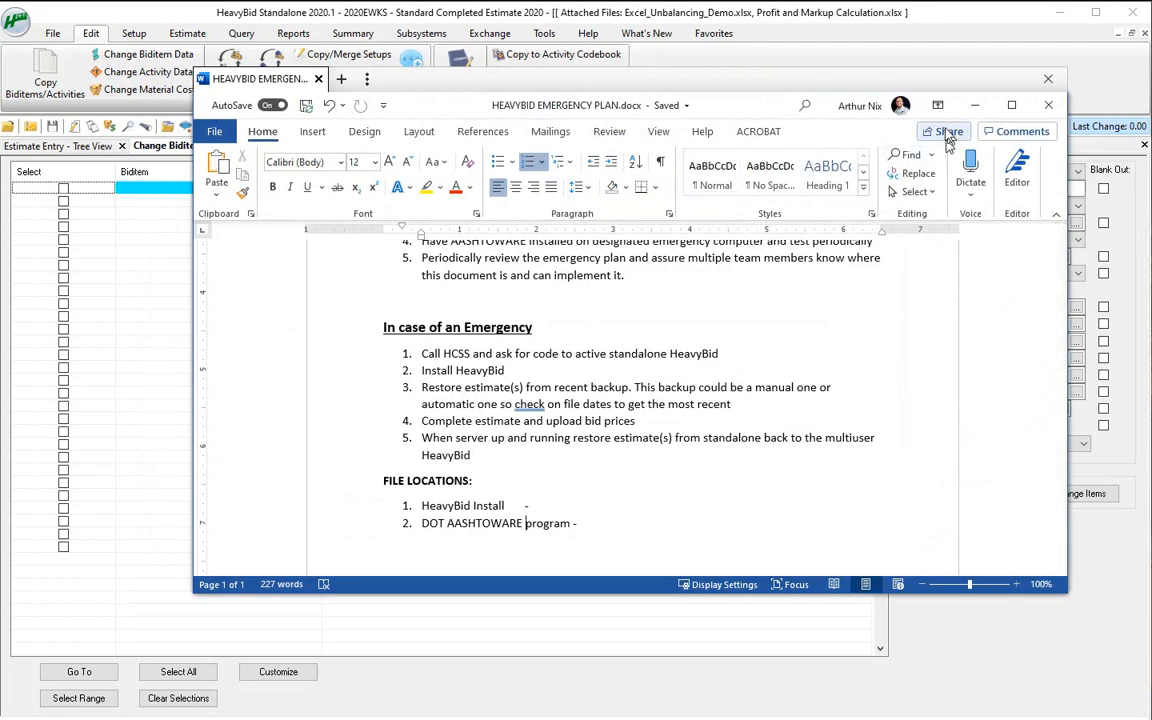
pyautogui.moveTo(643, 592); pyautogui.dragTo(630, 697)
pyautogui.scroll(6, 690, 485)
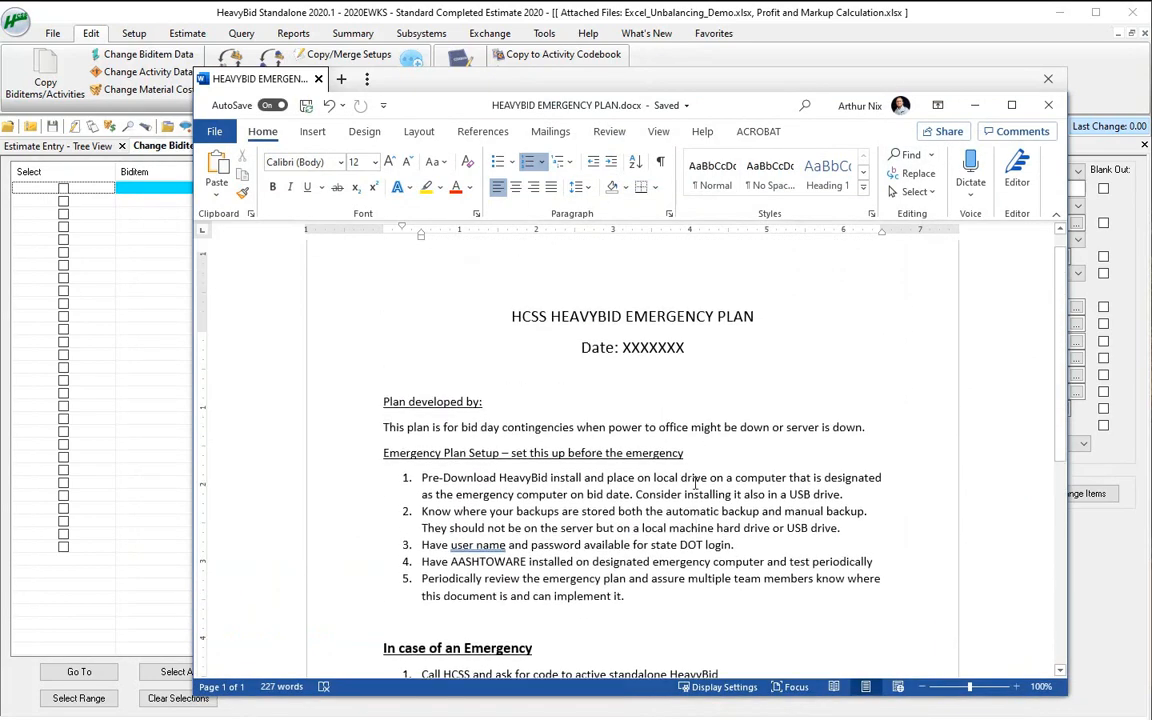
pyautogui.scroll(-2, 725, 380)
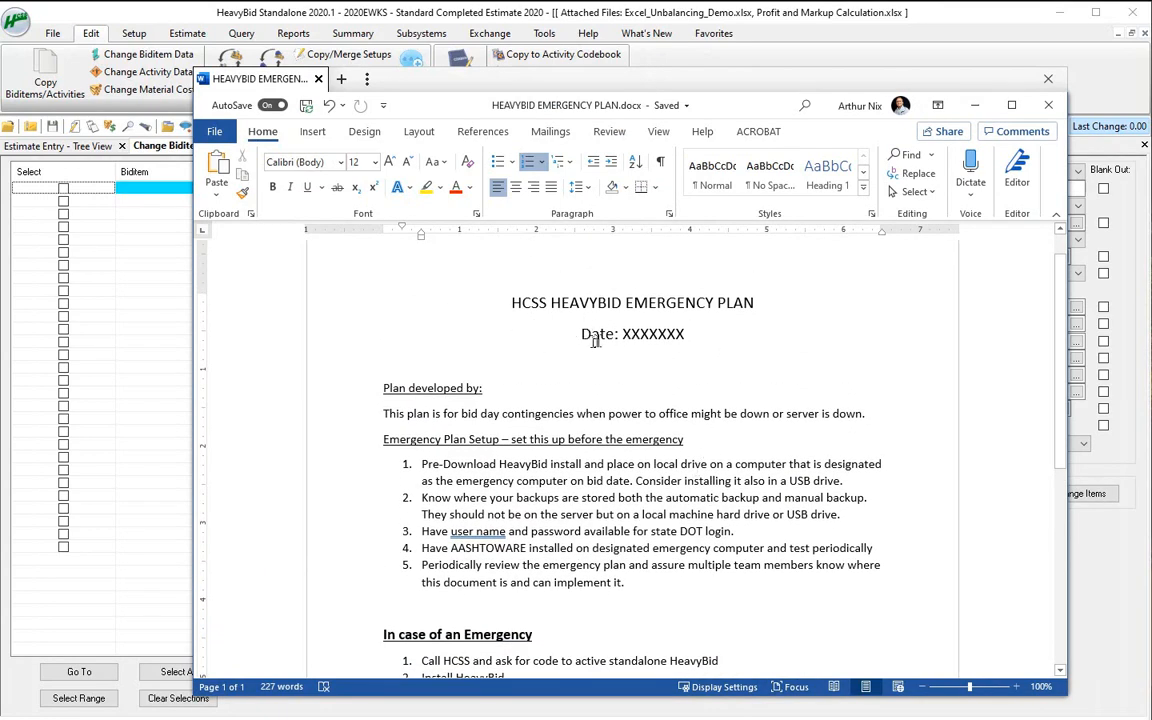
pyautogui.scroll(-2, 410, 425)
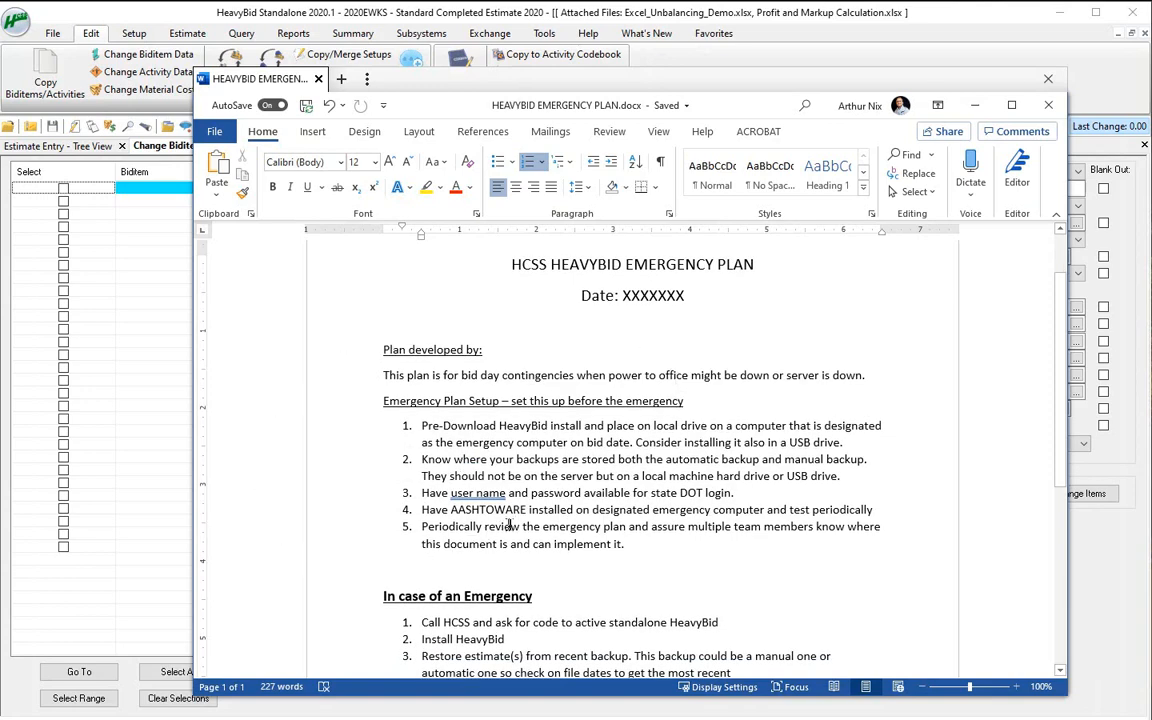
pyautogui.scroll(-4, 458, 472)
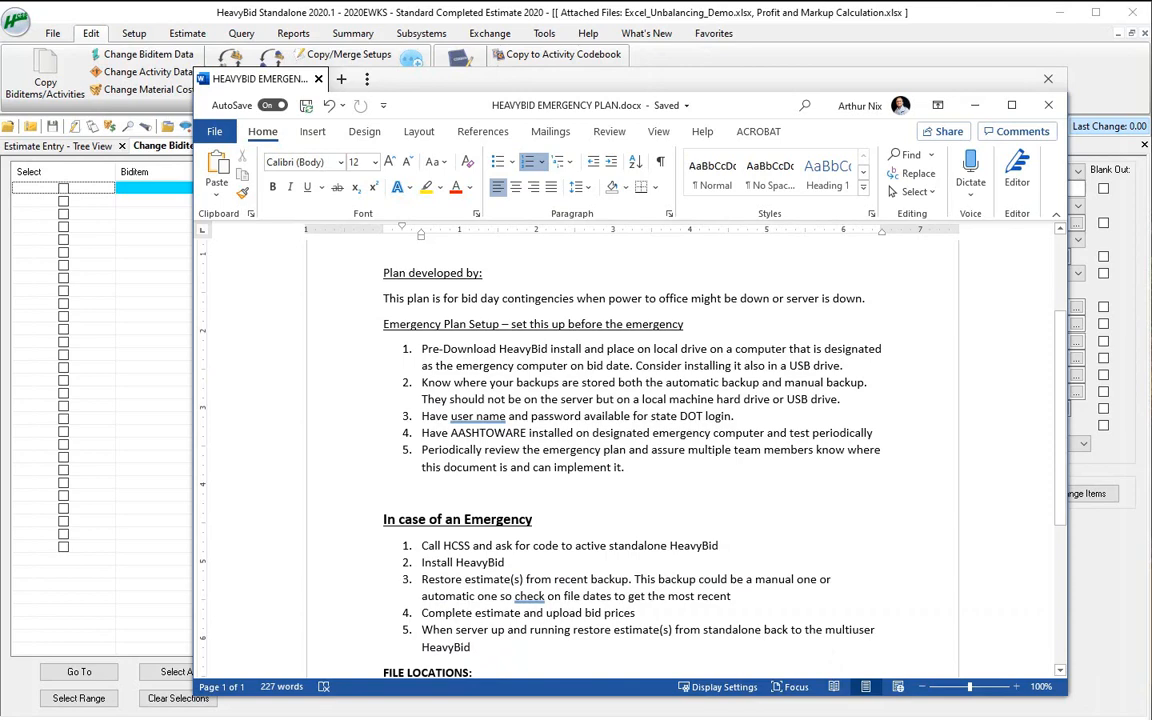
pyautogui.scroll(-4, 632, 460)
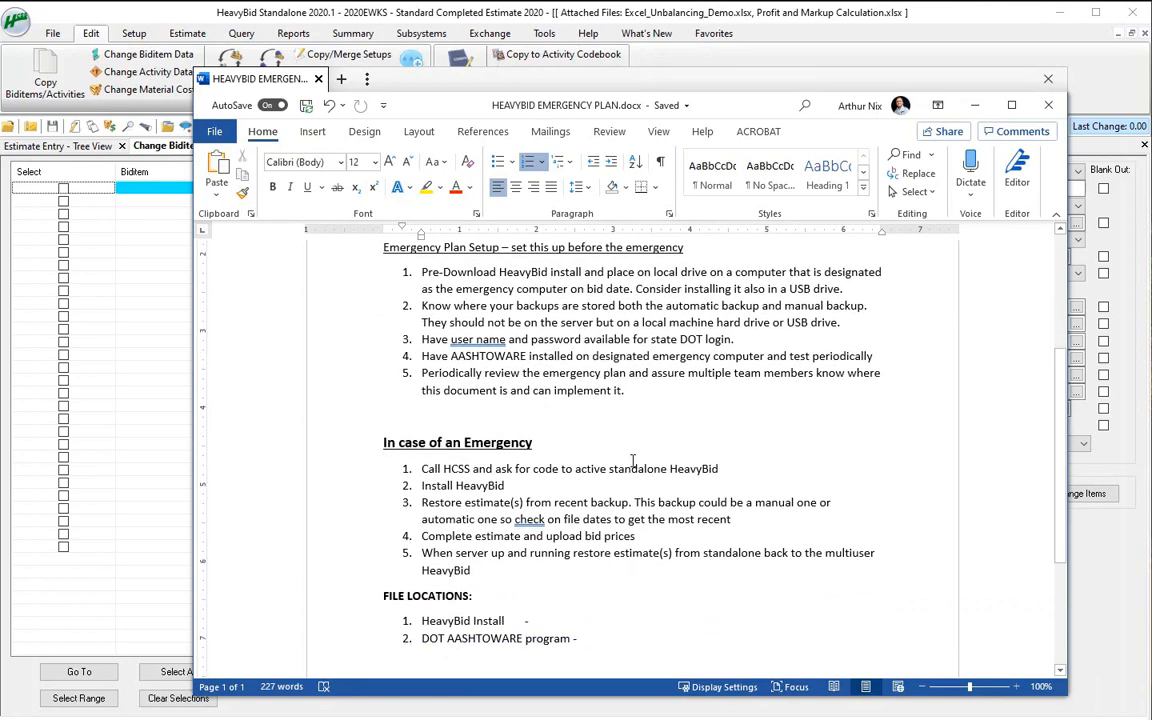
pyautogui.scroll(-4, 632, 460)
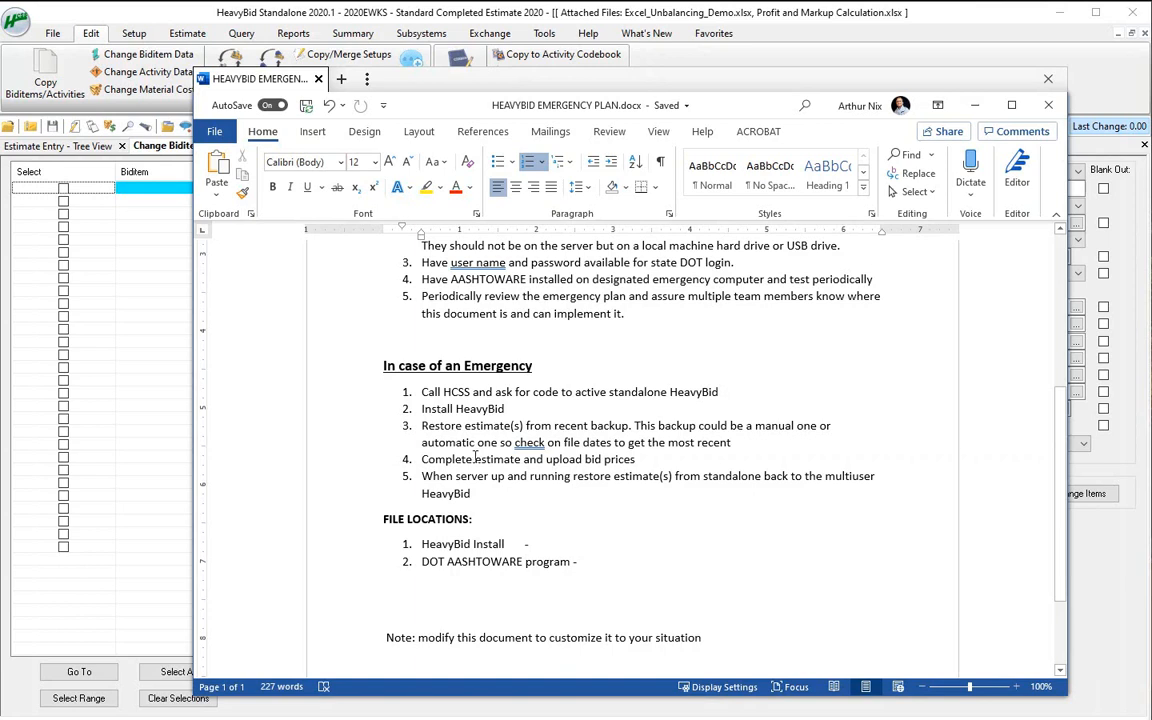
pyautogui.click(386, 520)
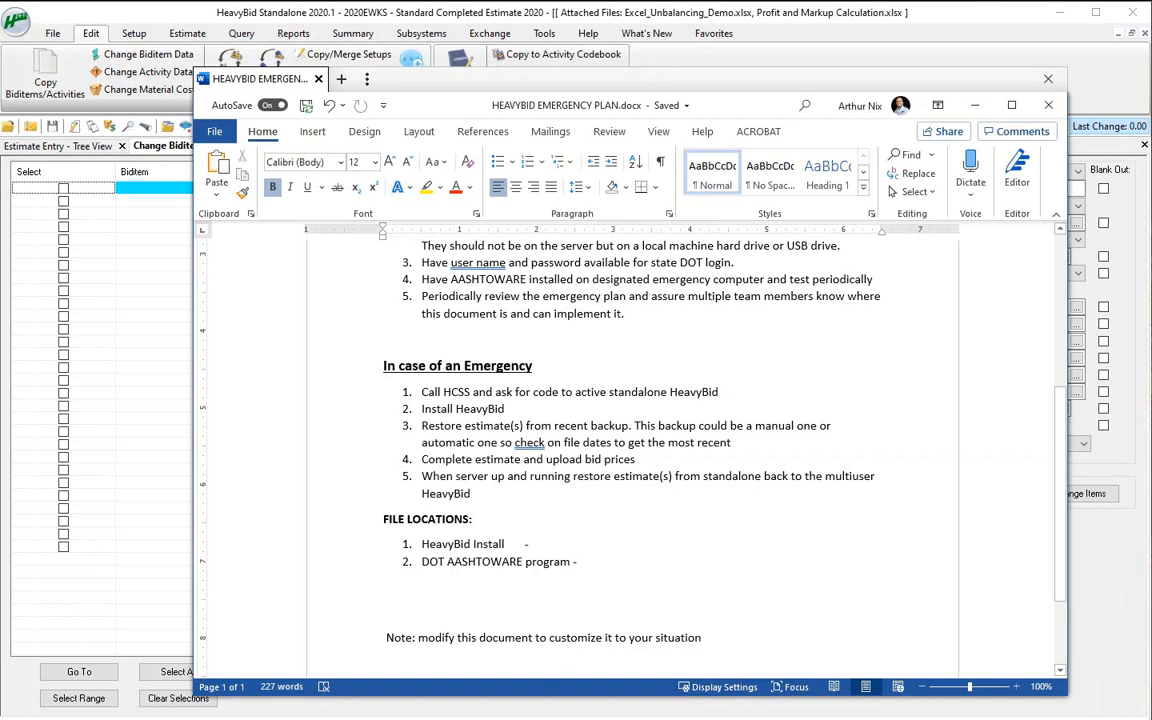
pyautogui.click(578, 562)
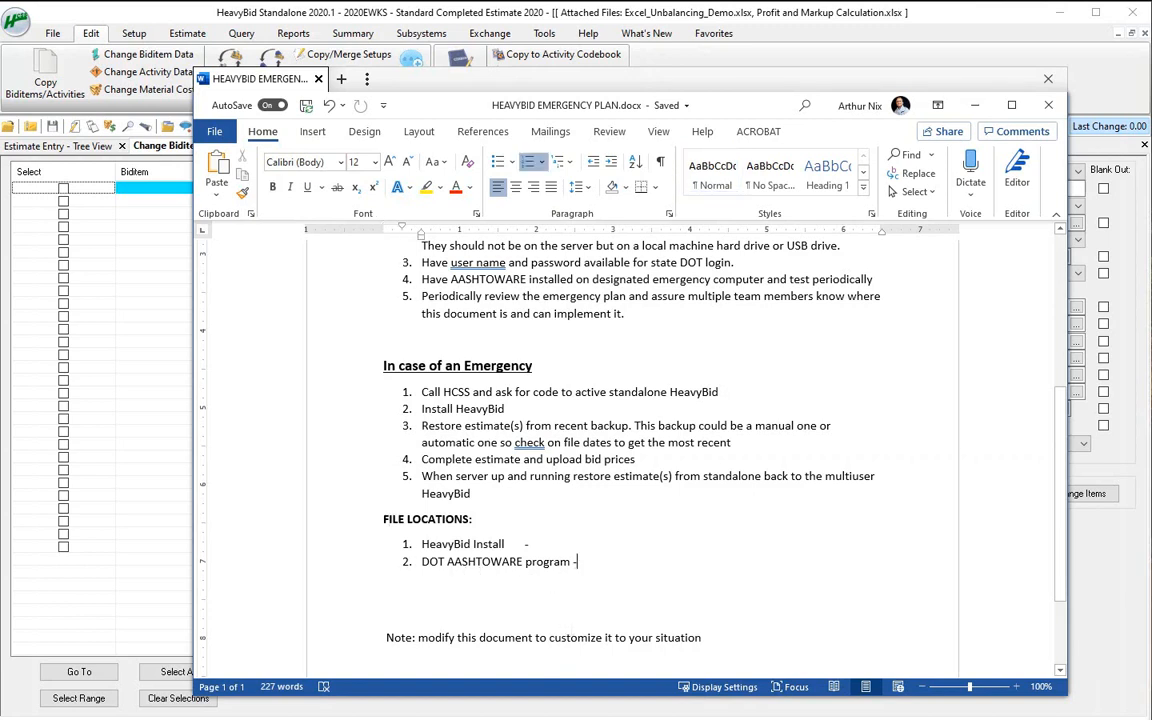